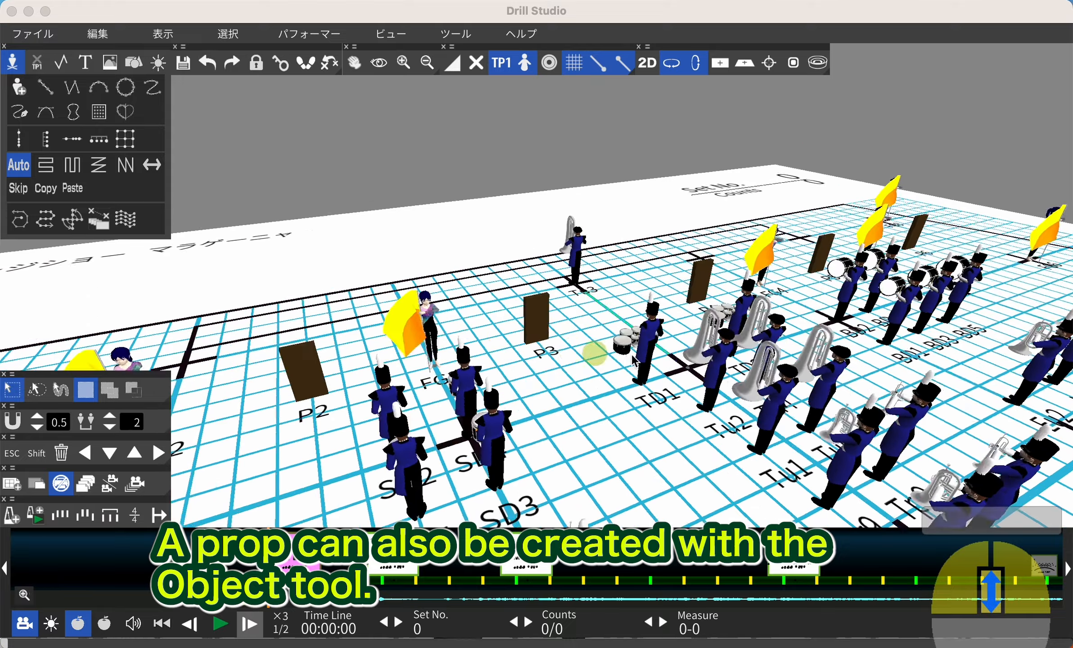
- Examine the default brown panel prop P3 among the performers on the field
{"action": "left_click", "coordinate": [630, 340]}
{"action": "right_click_drag", "start_coordinate": [656, 343], "coordinate": [516, 333]}
{"action": "left_click", "coordinate": [645, 358]}
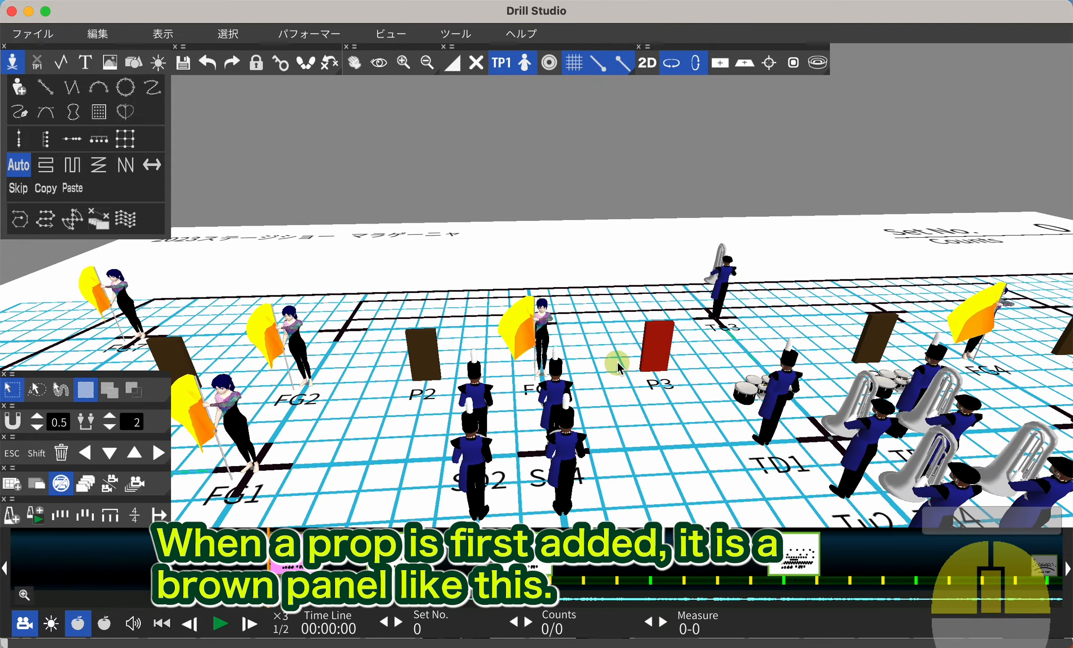
{"action": "left_click", "coordinate": [647, 391]}
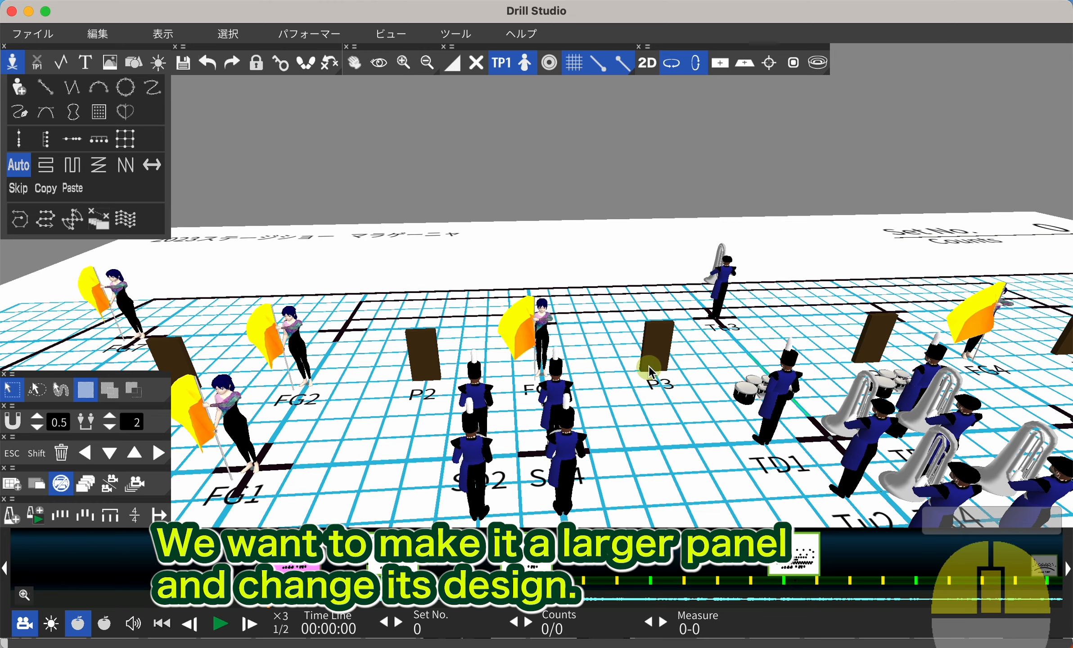
{"action": "right_click_drag", "start_coordinate": [639, 400], "coordinate": [590, 393]}
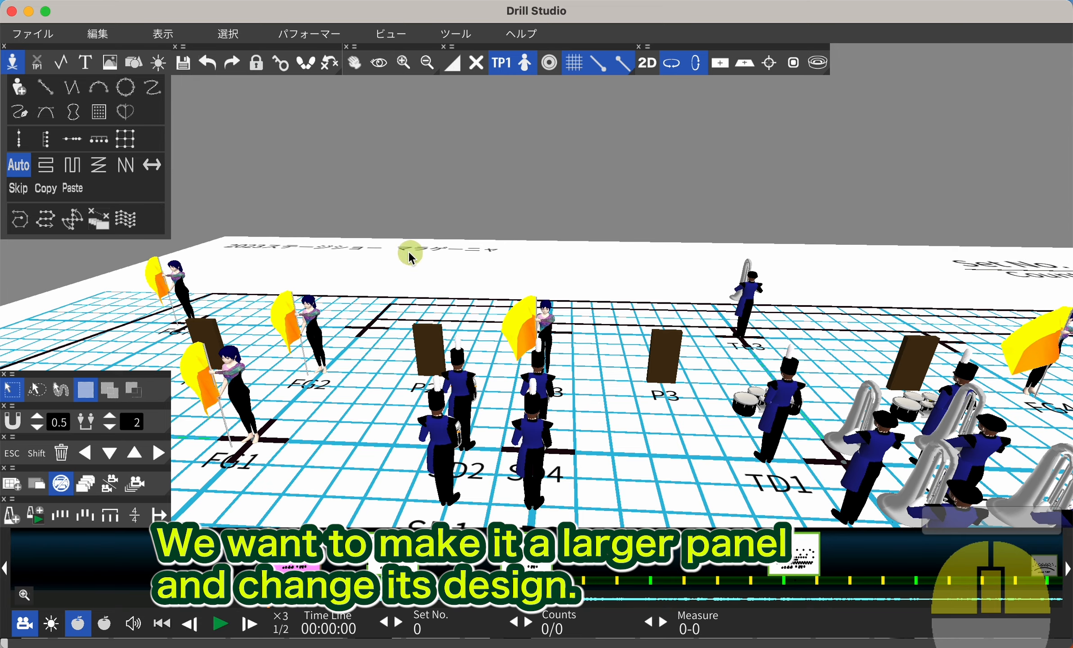
- Switch to the Object tool and inspect the stage group's walls and ceiling from several angles
{"action": "left_click", "coordinate": [135, 64]}
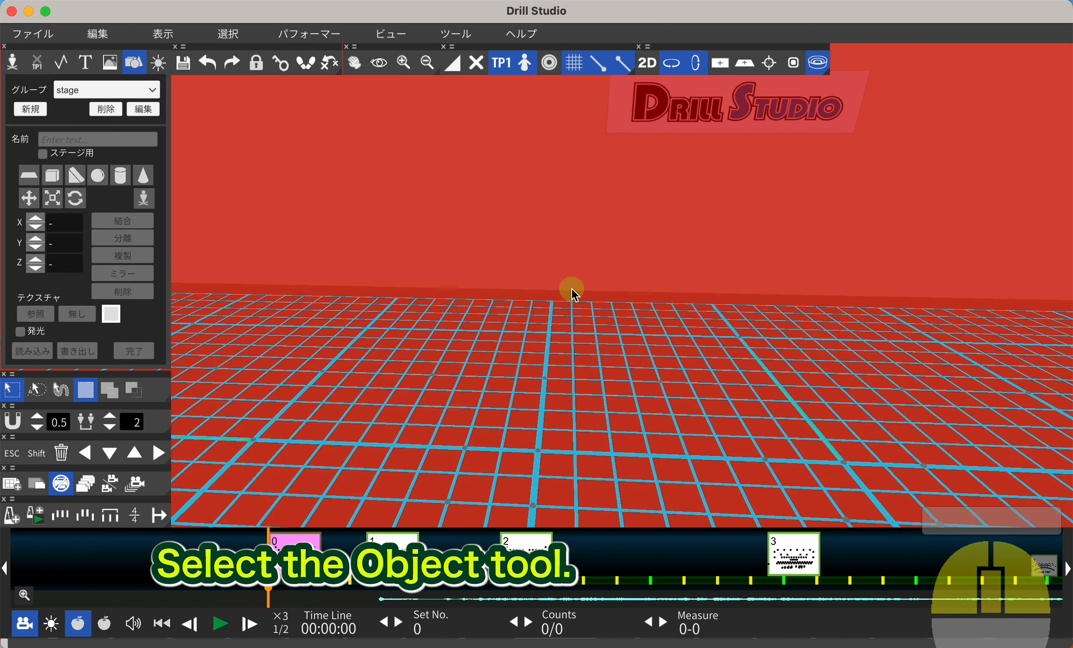
{"action": "scroll", "coordinate": [572, 288], "scroll_direction": "down", "scroll_amount": 5}
{"action": "right_click_drag", "start_coordinate": [597, 330], "coordinate": [826, 273]}
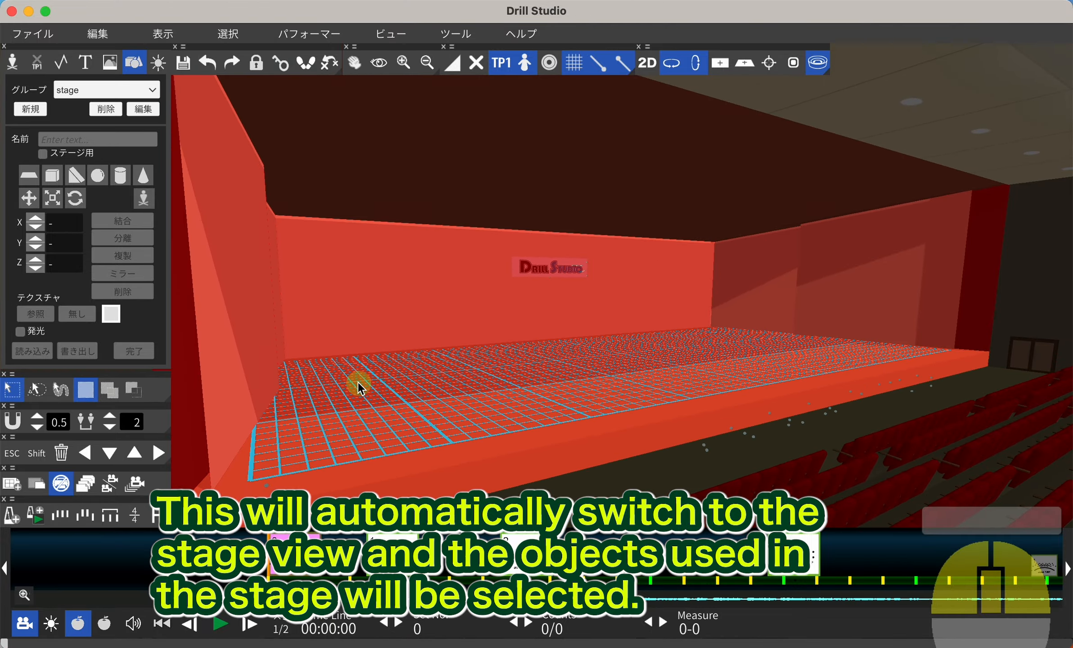
{"action": "right_click_drag", "start_coordinate": [360, 386], "coordinate": [102, 116]}
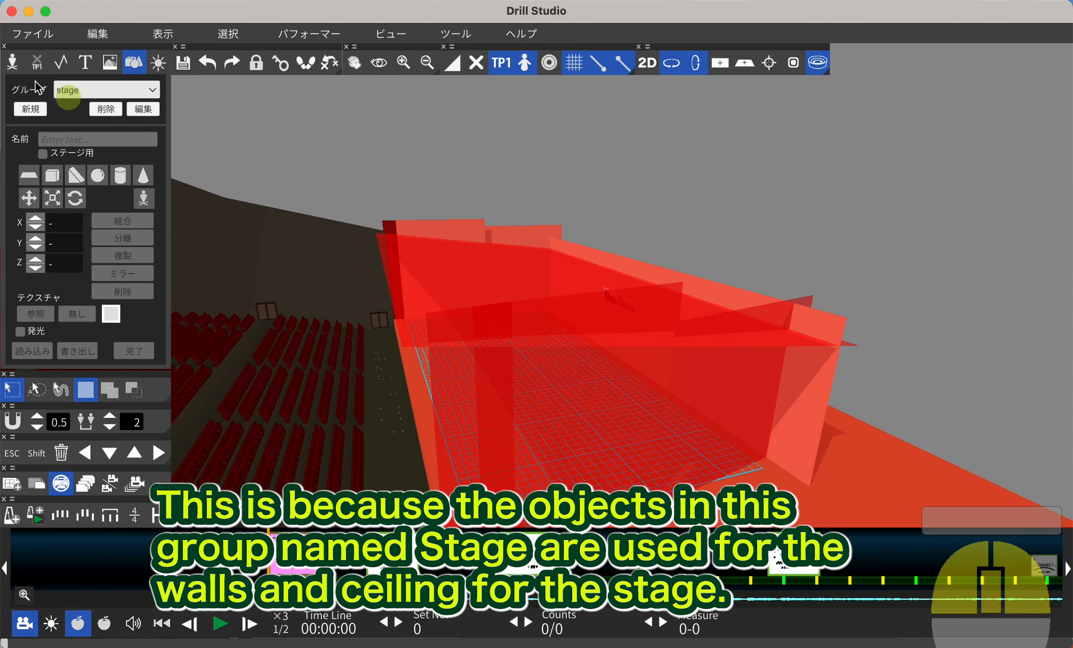
{"action": "right_click_drag", "start_coordinate": [486, 338], "coordinate": [902, 306]}
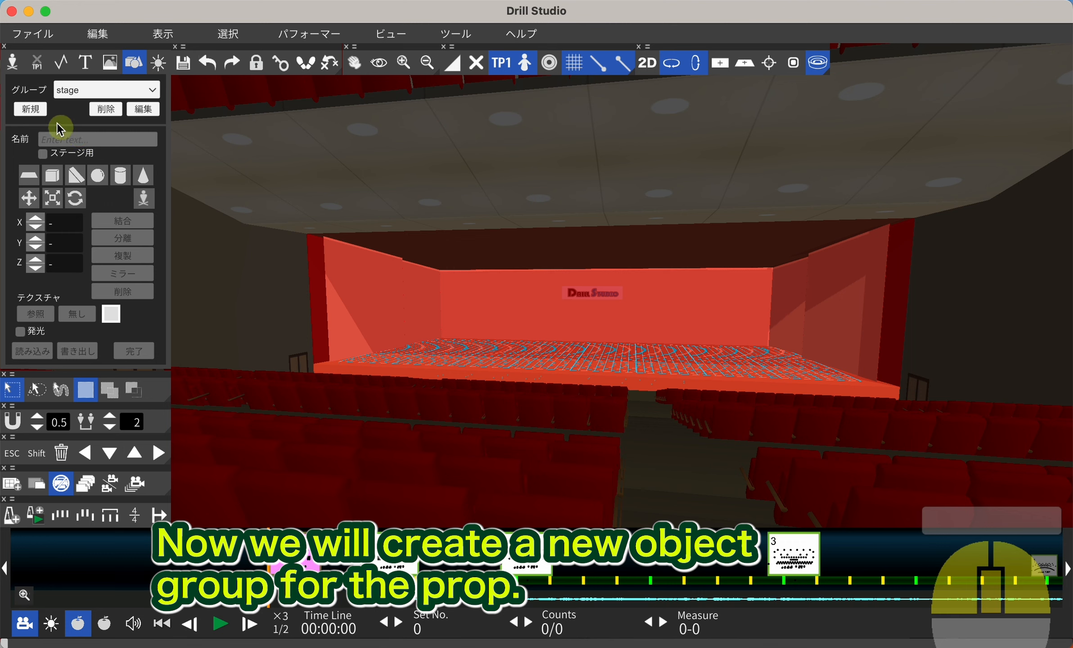
- Create a new object group and name it プロップ1
{"action": "left_click", "coordinate": [31, 109]}
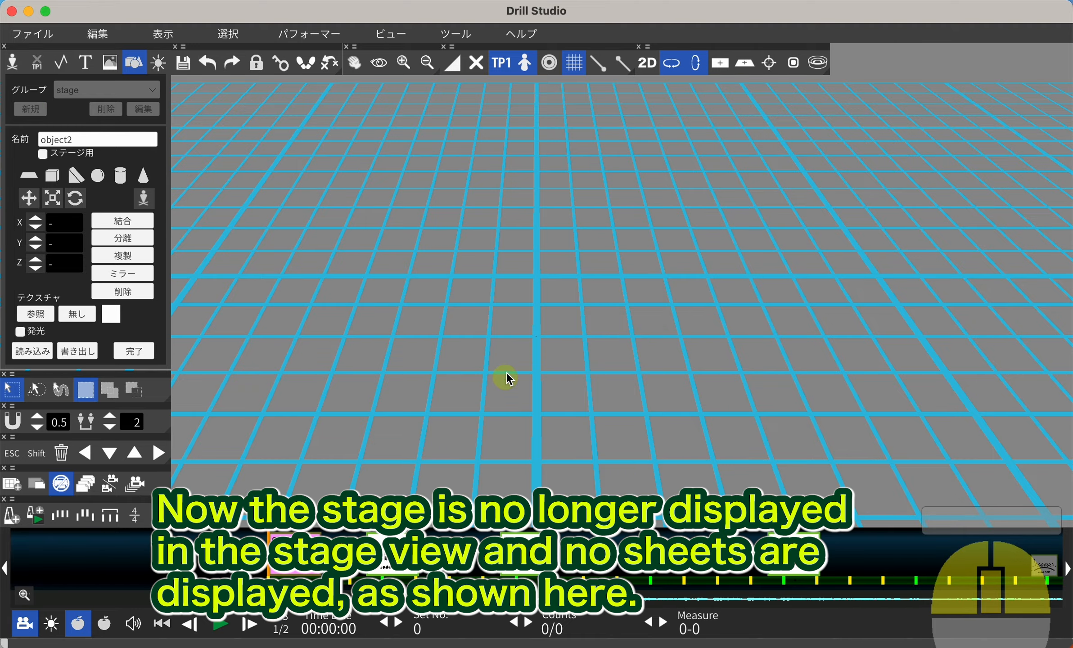
{"action": "scroll", "coordinate": [590, 374], "scroll_direction": "down", "scroll_amount": 10}
{"action": "right_click_drag", "start_coordinate": [586, 379], "coordinate": [449, 344]}
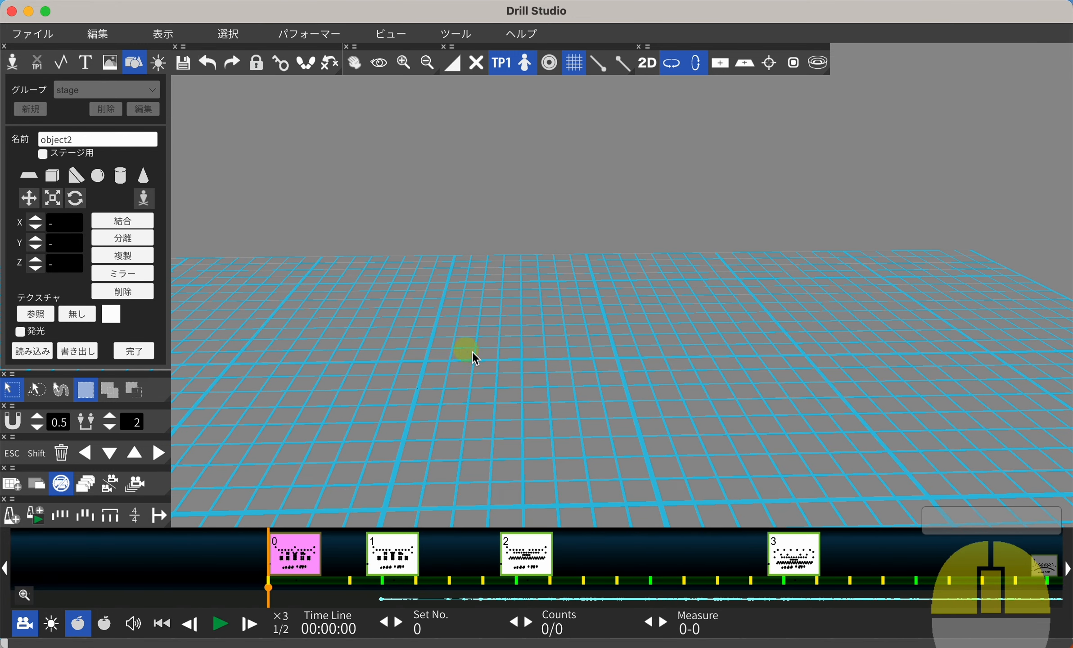
{"action": "double_click", "coordinate": [110, 143]}
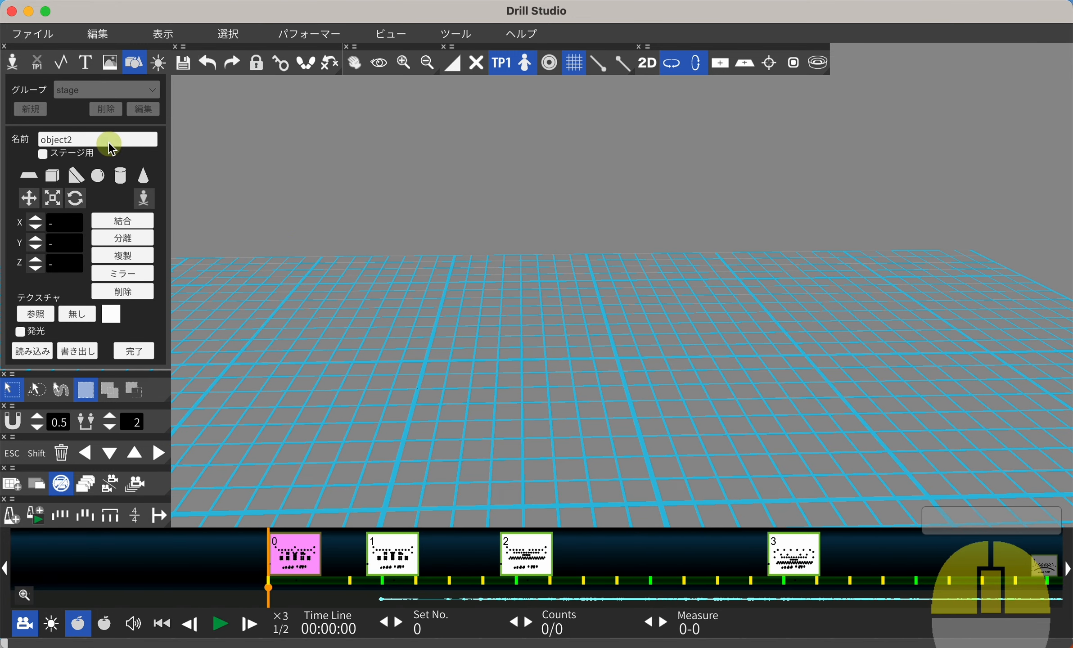
{"action": "type", "text": "プロップ"}
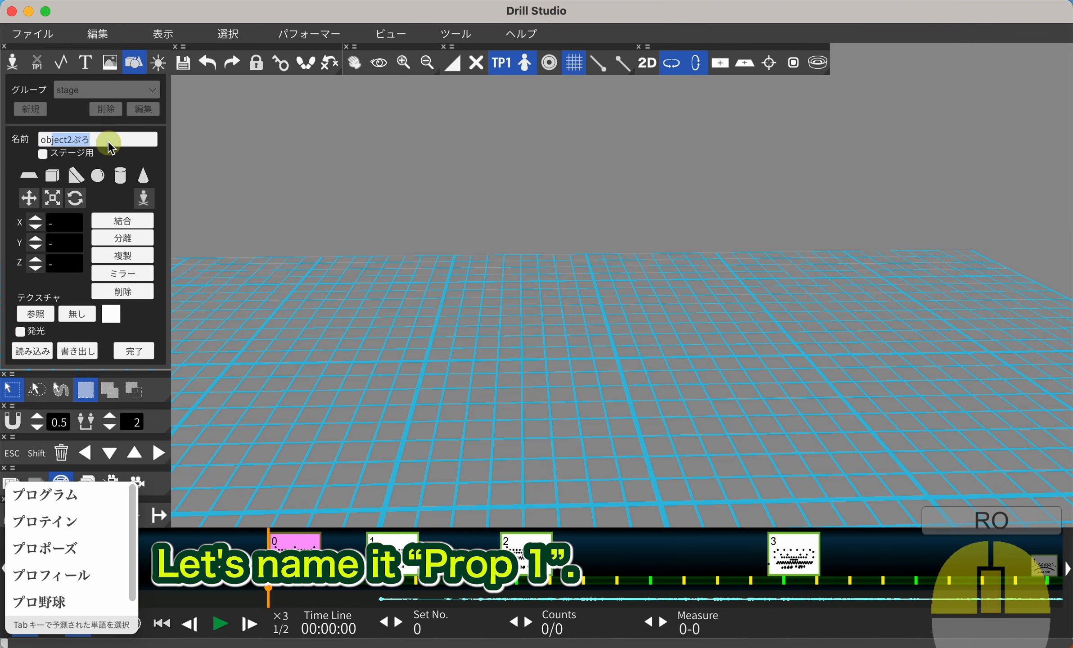
{"action": "key", "text": "space"}
{"action": "type", "text": "1"}
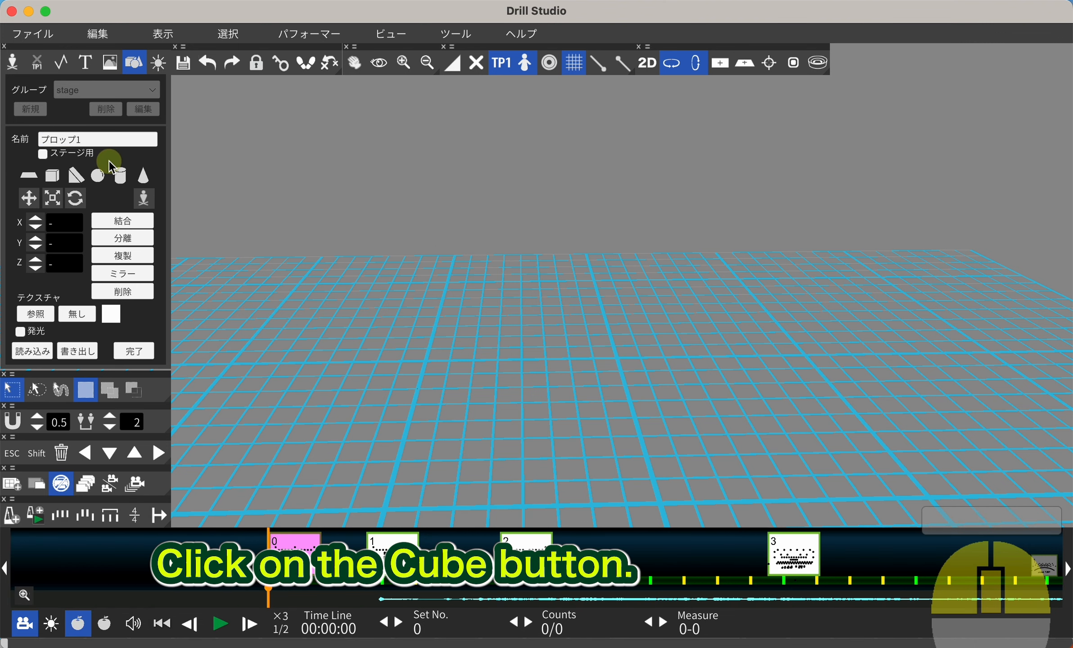
- Add a cube to the プロップ1 object group
{"action": "left_click", "coordinate": [52, 176]}
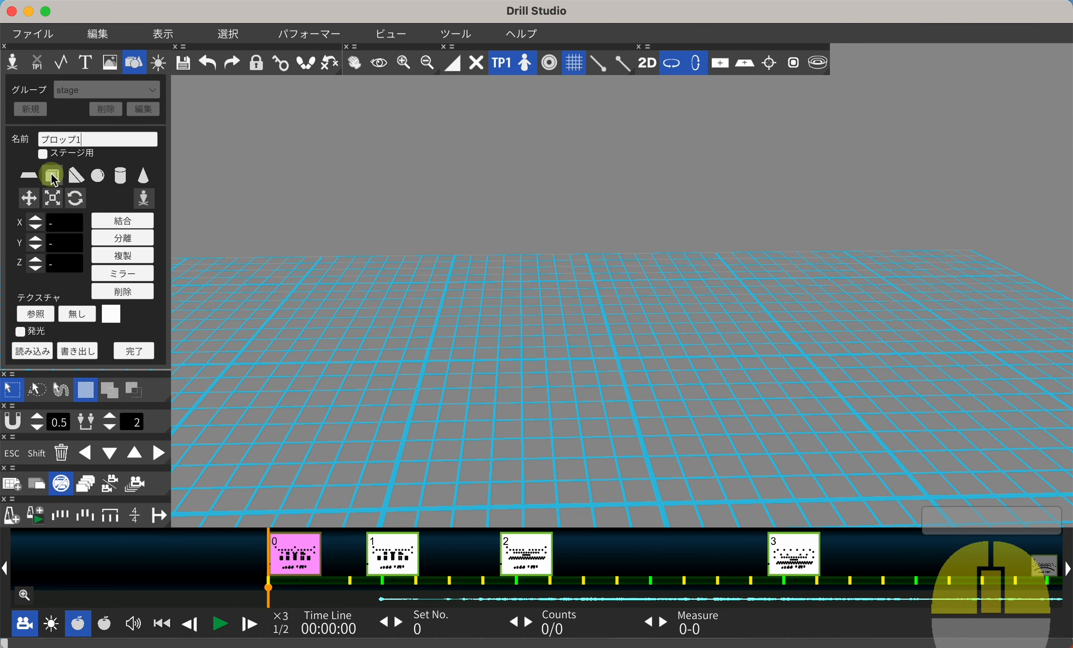
{"action": "middle_click_drag", "start_coordinate": [377, 394], "coordinate": [534, 324]}
{"action": "scroll", "coordinate": [564, 308], "scroll_direction": "up", "scroll_amount": 5}
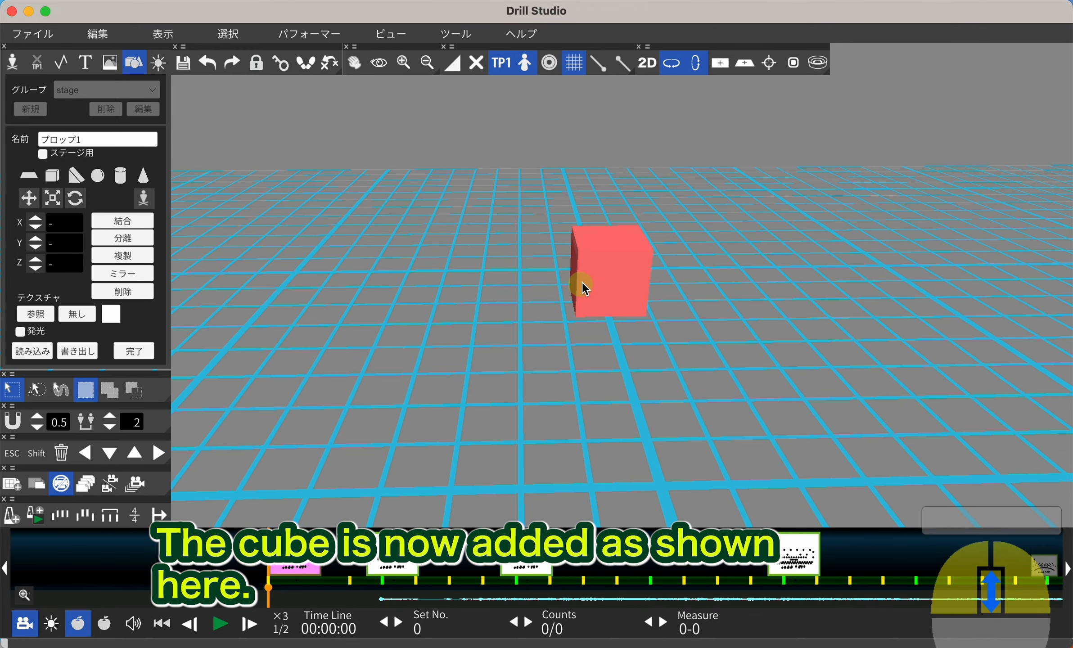
{"action": "right_click_drag", "start_coordinate": [699, 284], "coordinate": [528, 278]}
{"action": "left_click", "coordinate": [520, 263]}
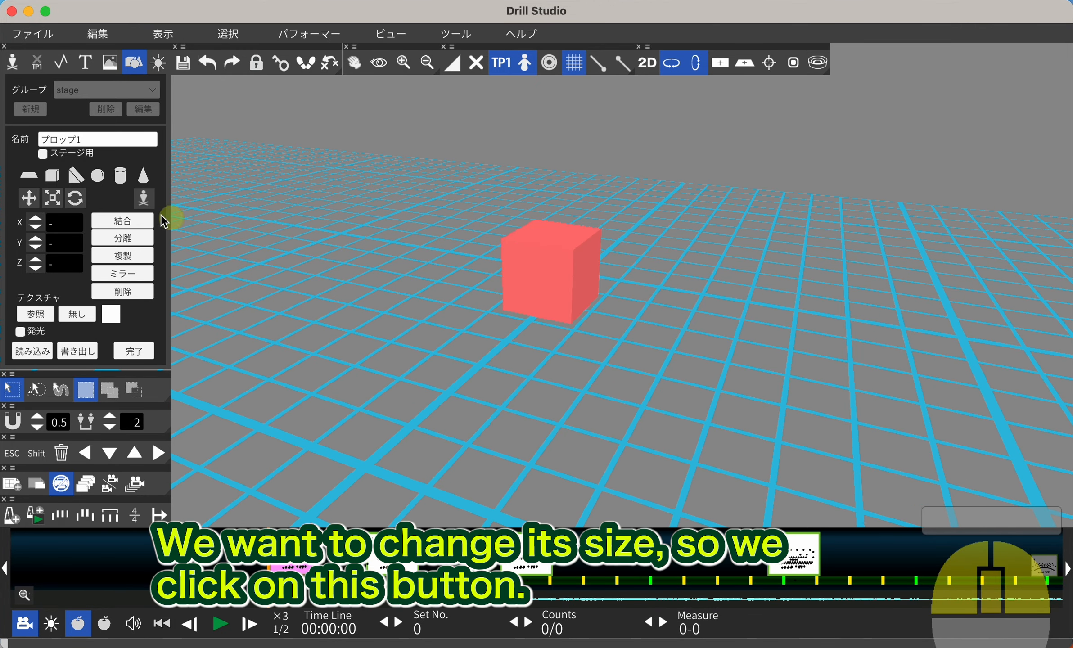
- Scale the cube into a panel with X 1, Y 1.8 and Z 0.1
{"action": "left_click", "coordinate": [52, 198]}
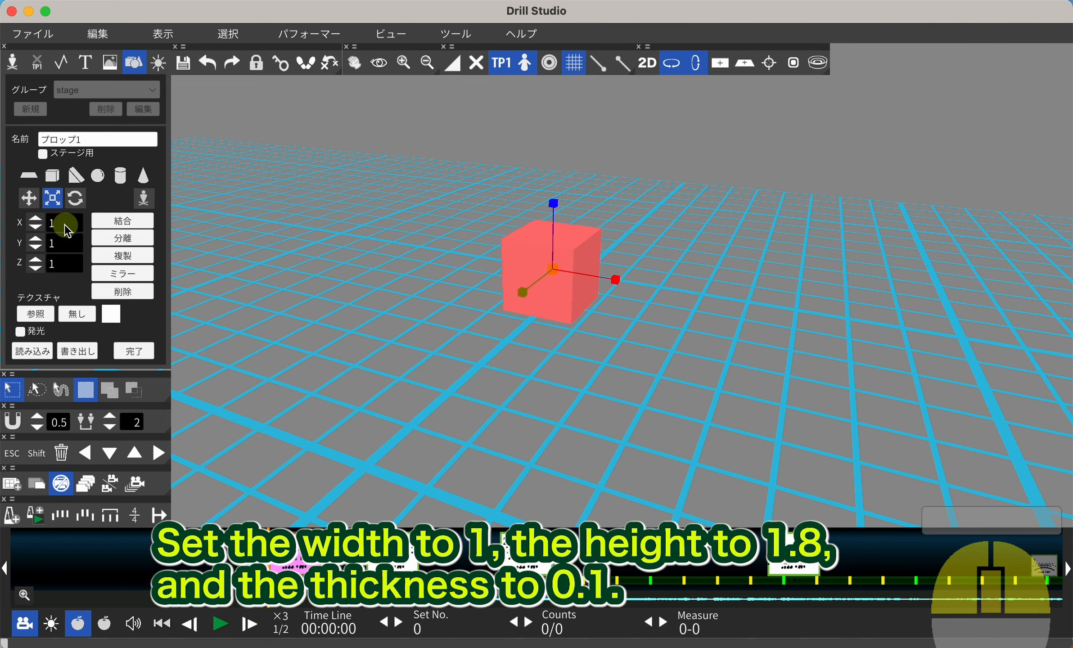
{"action": "left_click_drag", "start_coordinate": [64, 251], "coordinate": [49, 254]}
{"action": "type", "text": "1.8"}
{"action": "type", "text": "0.1"}
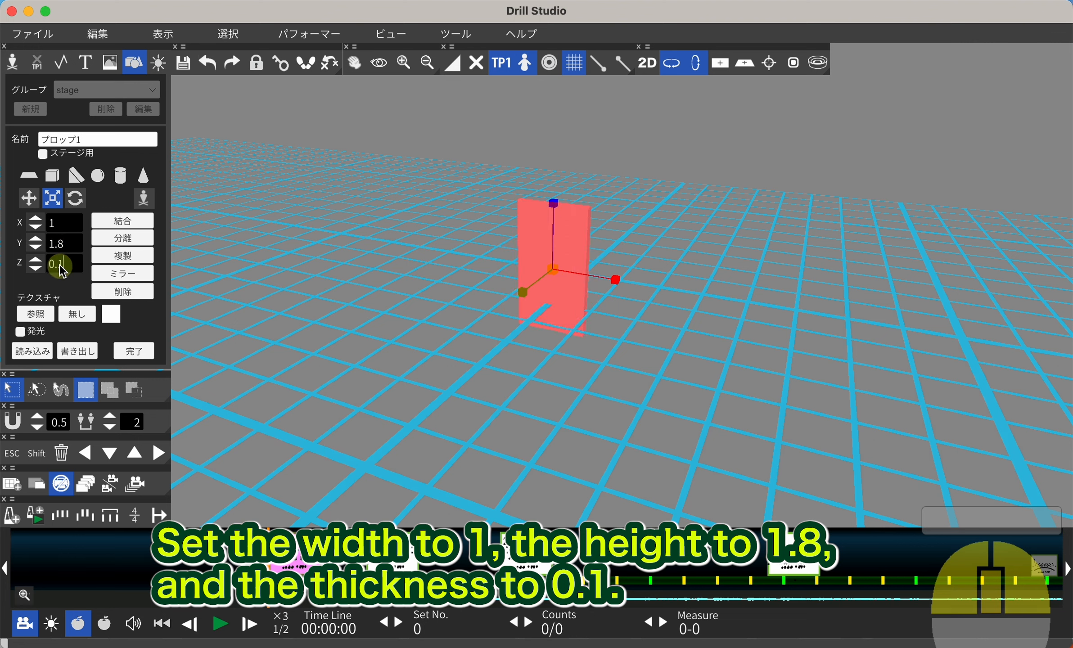
- Raise the panel above the floor to a Y position of about 10, leaving room for legs
{"action": "left_click_drag", "start_coordinate": [435, 272], "coordinate": [570, 256]}
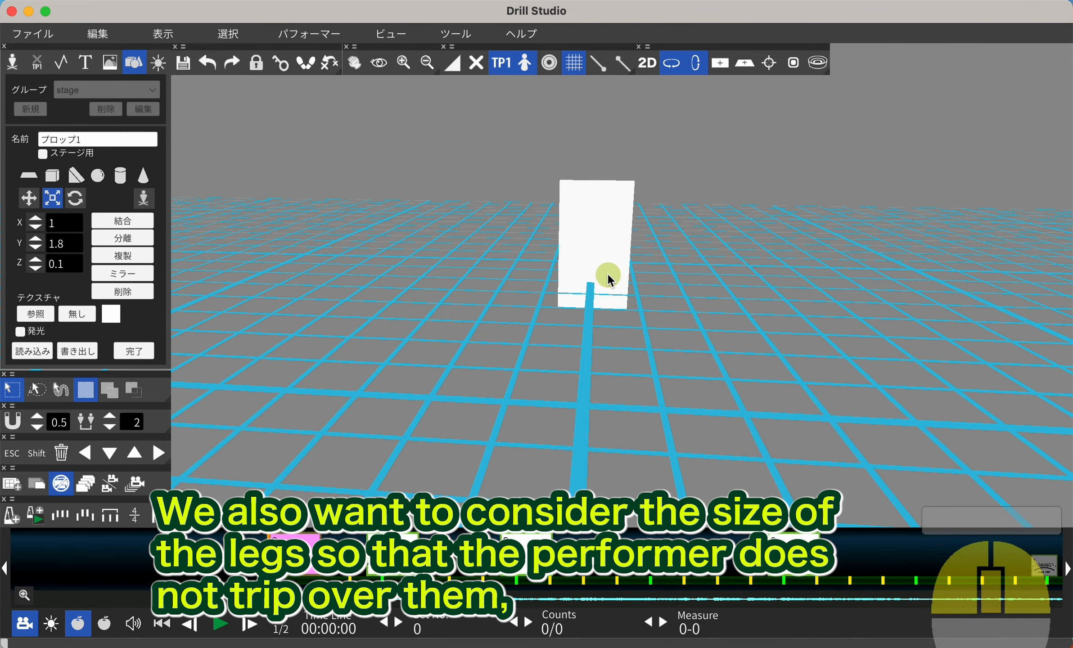
{"action": "left_click_drag", "start_coordinate": [569, 248], "coordinate": [515, 249]}
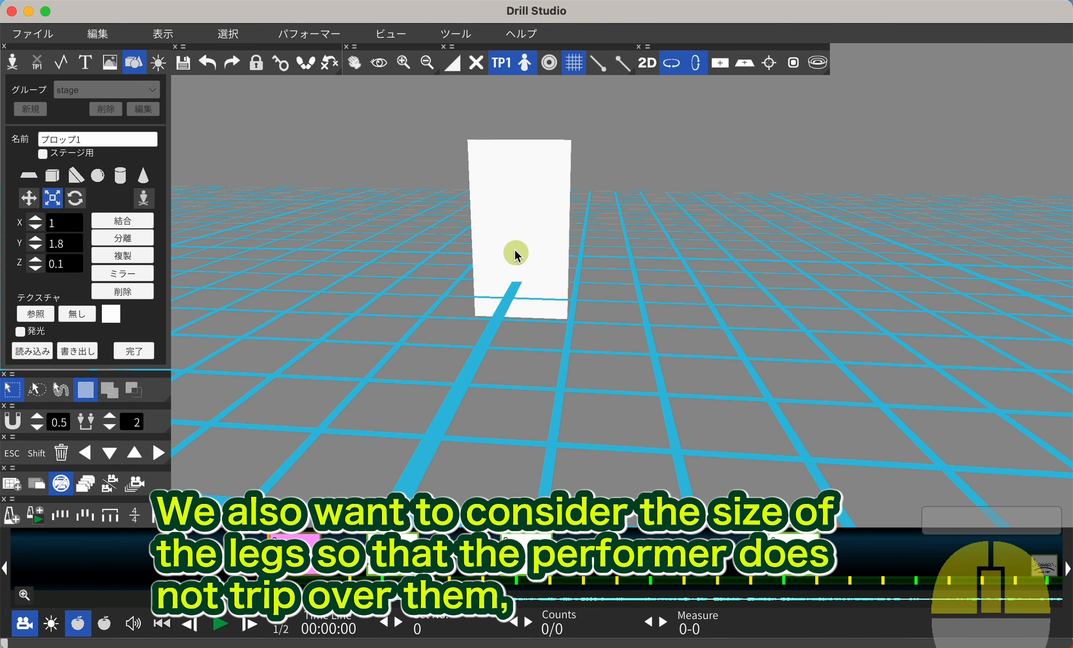
{"action": "middle_click_drag", "start_coordinate": [494, 206], "coordinate": [534, 335]}
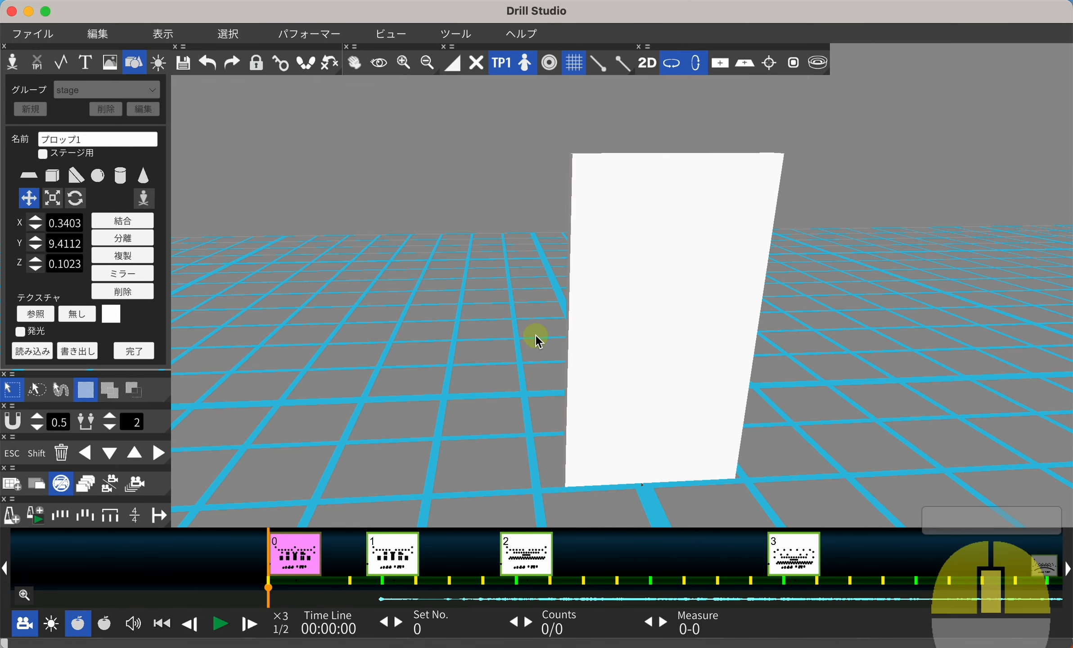
{"action": "left_click", "coordinate": [656, 266]}
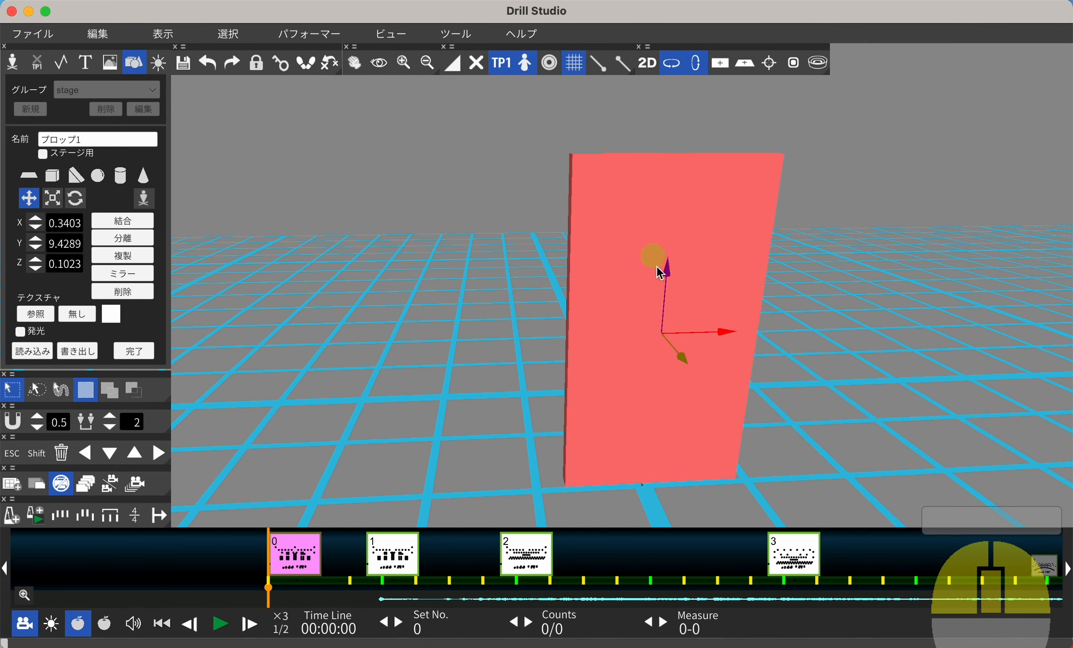
{"action": "left_click_drag", "start_coordinate": [666, 265], "coordinate": [666, 251]}
{"action": "right_click_drag", "start_coordinate": [539, 300], "coordinate": [593, 328]}
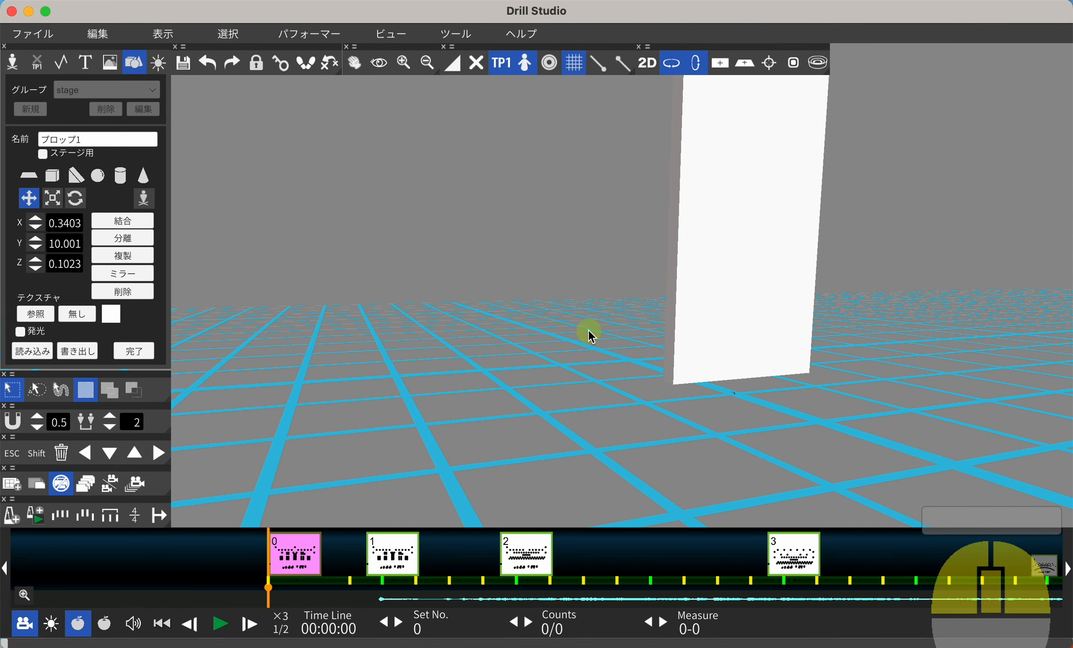
- Add a cylinder and scale it into a long thin bar, about 0.093 in X and Z and 1.35 in Y
{"action": "left_click", "coordinate": [120, 176]}
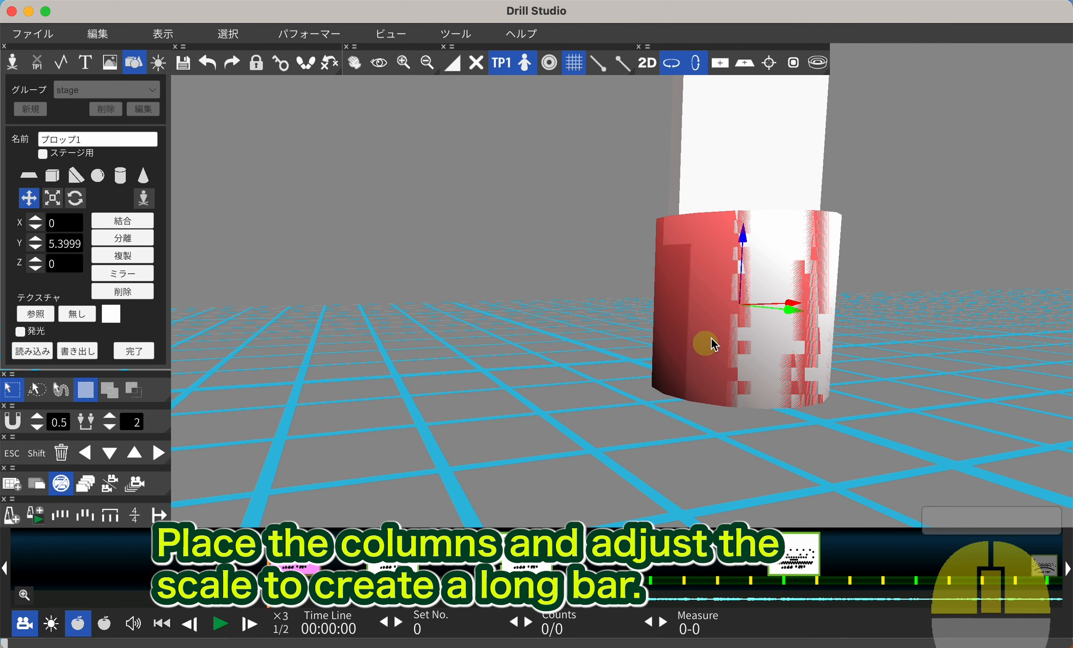
{"action": "key", "text": "r"}
{"action": "key", "text": "e"}
{"action": "left_click_drag", "start_coordinate": [742, 306], "coordinate": [726, 323]}
{"action": "left_click_drag", "start_coordinate": [741, 233], "coordinate": [746, 208]}
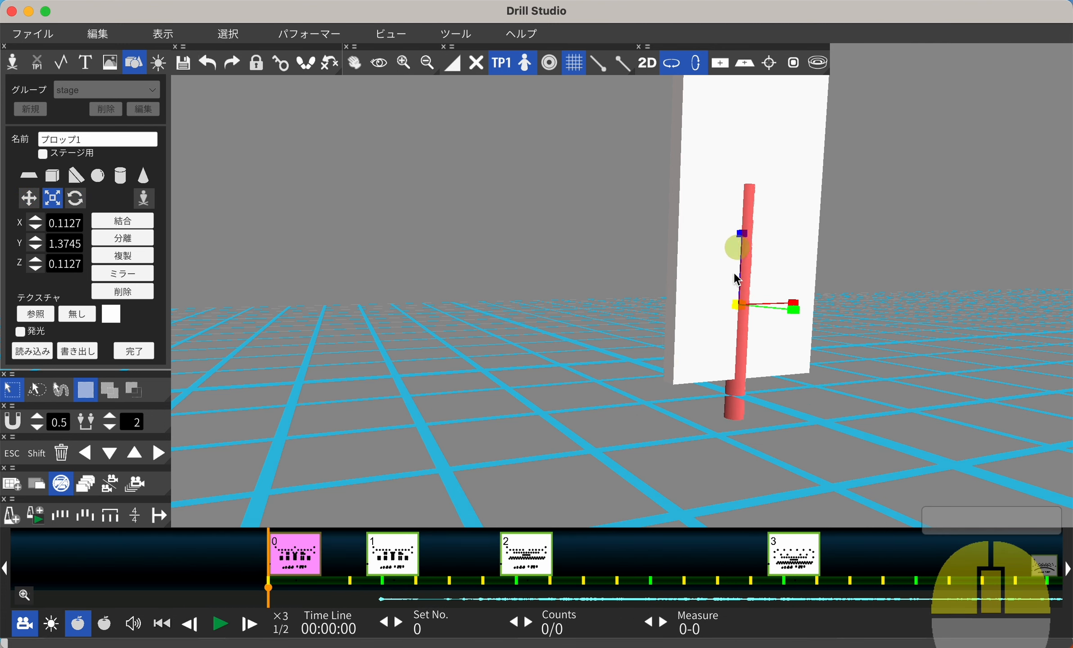
{"action": "left_click_drag", "start_coordinate": [737, 304], "coordinate": [733, 302]}
- Set the bar's rotation to 90° about Y and 90° about Z so it lies perpendicular to the panel
{"action": "left_click", "coordinate": [75, 198]}
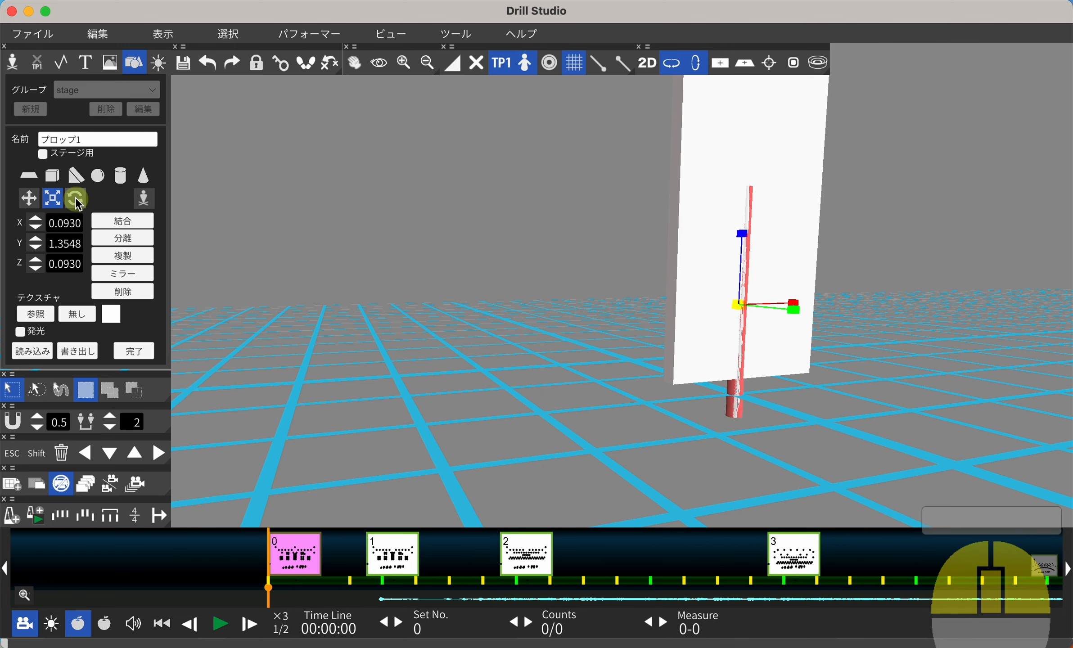
{"action": "double_click", "coordinate": [59, 243]}
{"action": "type", "text": "90"}
{"action": "key", "text": "Return"}
{"action": "key", "text": "BackSpace"}
{"action": "key", "text": "BackSpace"}
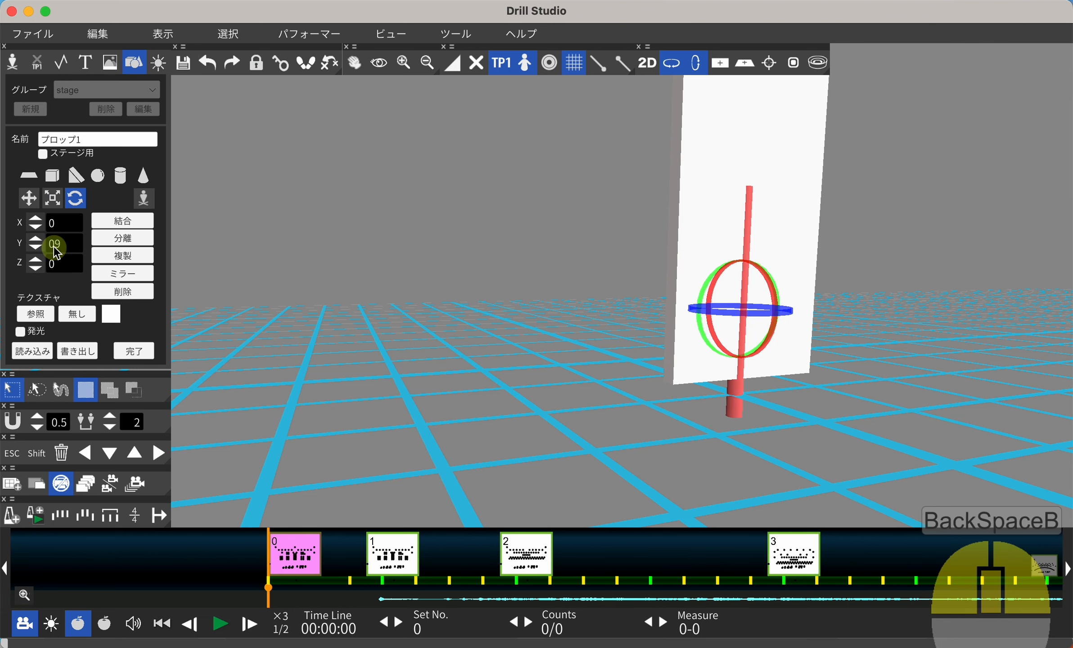
{"action": "key", "text": "BackSpace"}
{"action": "left_click_drag", "start_coordinate": [65, 262], "coordinate": [13, 259]}
{"action": "type", "text": "90"}
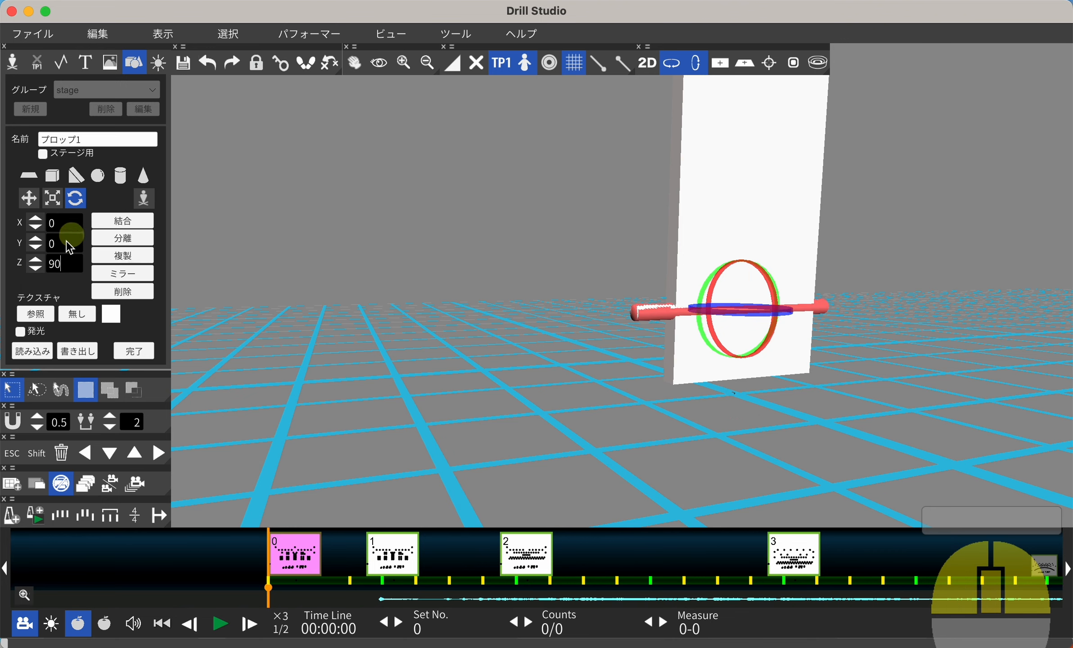
- Move the horizontal bar to the lower side edge of the panel, at a Z position of about -2.06
{"action": "left_click", "coordinate": [26, 198]}
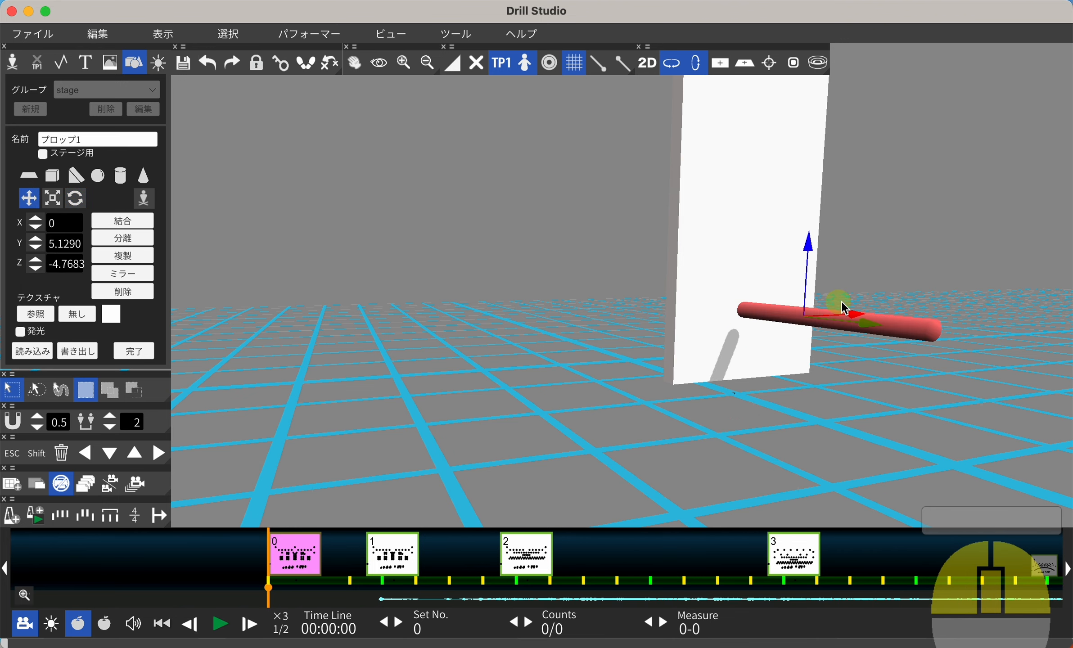
{"action": "left_click_drag", "start_coordinate": [845, 310], "coordinate": [675, 334]}
{"action": "right_click_drag", "start_coordinate": [780, 318], "coordinate": [577, 437]}
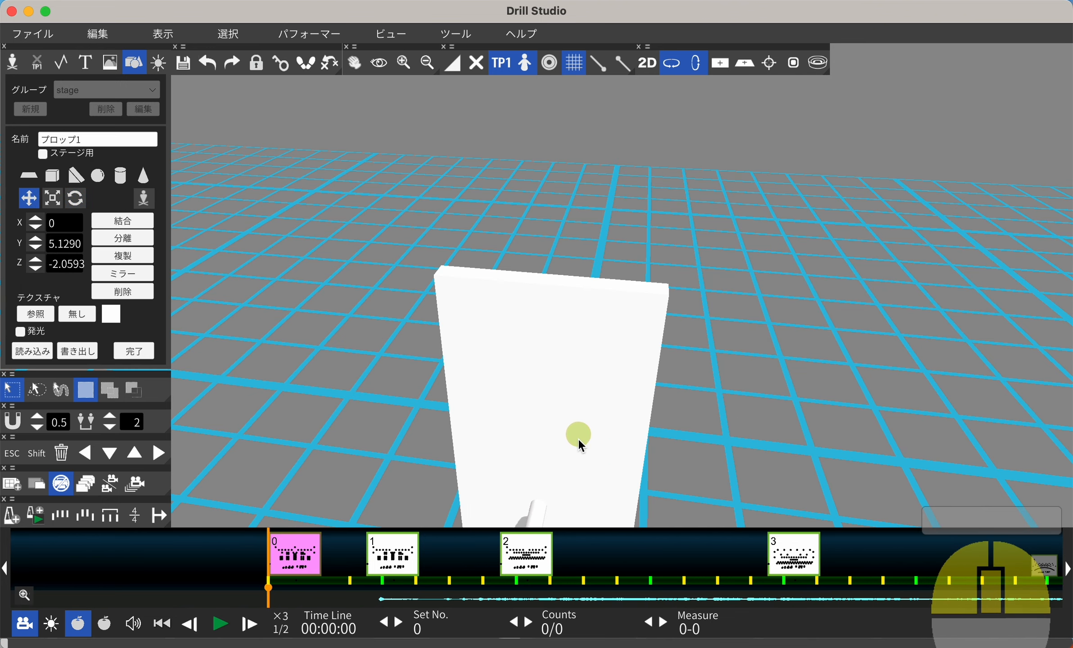
{"action": "middle_click_drag", "start_coordinate": [577, 437], "coordinate": [626, 322]}
{"action": "left_click", "coordinate": [626, 322]}
{"action": "left_click_drag", "start_coordinate": [685, 282], "coordinate": [549, 272]}
- Examine the bar's placement against the panel from the side and check its rotation values
{"action": "right_click_drag", "start_coordinate": [554, 273], "coordinate": [1070, 209]}
{"action": "middle_click_drag", "start_coordinate": [735, 176], "coordinate": [732, 254]}
{"action": "scroll", "coordinate": [738, 288], "scroll_direction": "up", "scroll_amount": 5}
{"action": "middle_click_drag", "start_coordinate": [797, 272], "coordinate": [441, 327]}
{"action": "right_click_drag", "start_coordinate": [440, 333], "coordinate": [621, 382]}
{"action": "left_click", "coordinate": [319, 422]}
{"action": "middle_click_drag", "start_coordinate": [320, 423], "coordinate": [468, 329]}
{"action": "left_click", "coordinate": [75, 198]}
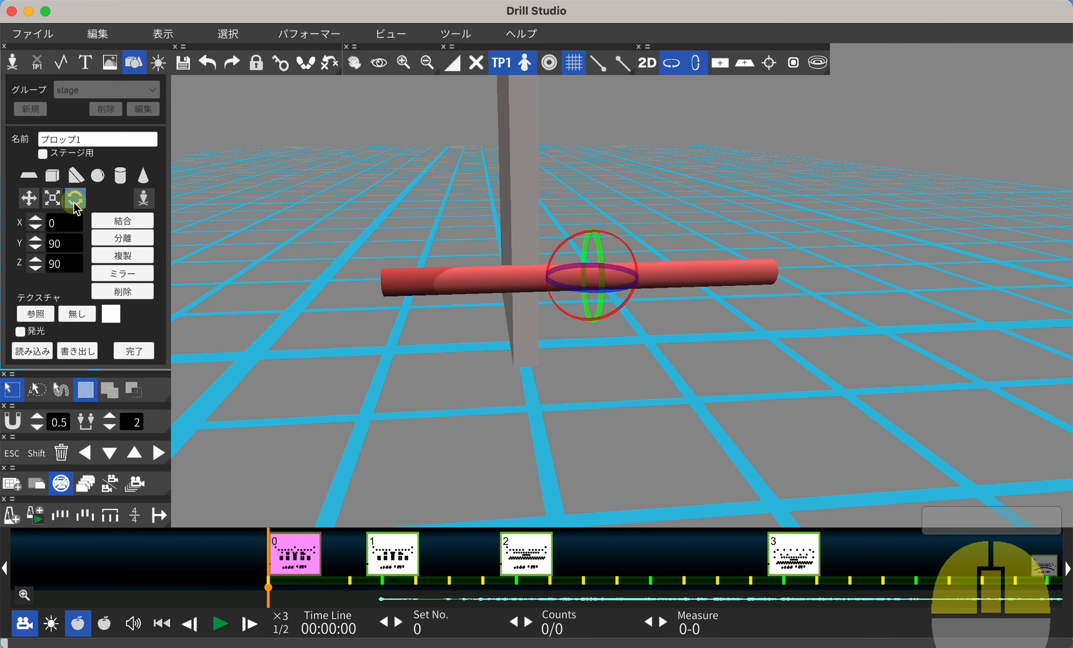
- Add a second, smaller cylinder and move it sideways to the bar at the panel's edge
{"action": "left_click", "coordinate": [120, 176]}
{"action": "key", "text": "e"}
{"action": "left_click_drag", "start_coordinate": [517, 231], "coordinate": [475, 252]}
{"action": "key", "text": "w"}
{"action": "left_click_drag", "start_coordinate": [671, 208], "coordinate": [396, 205]}
{"action": "left_click", "coordinate": [446, 212]}
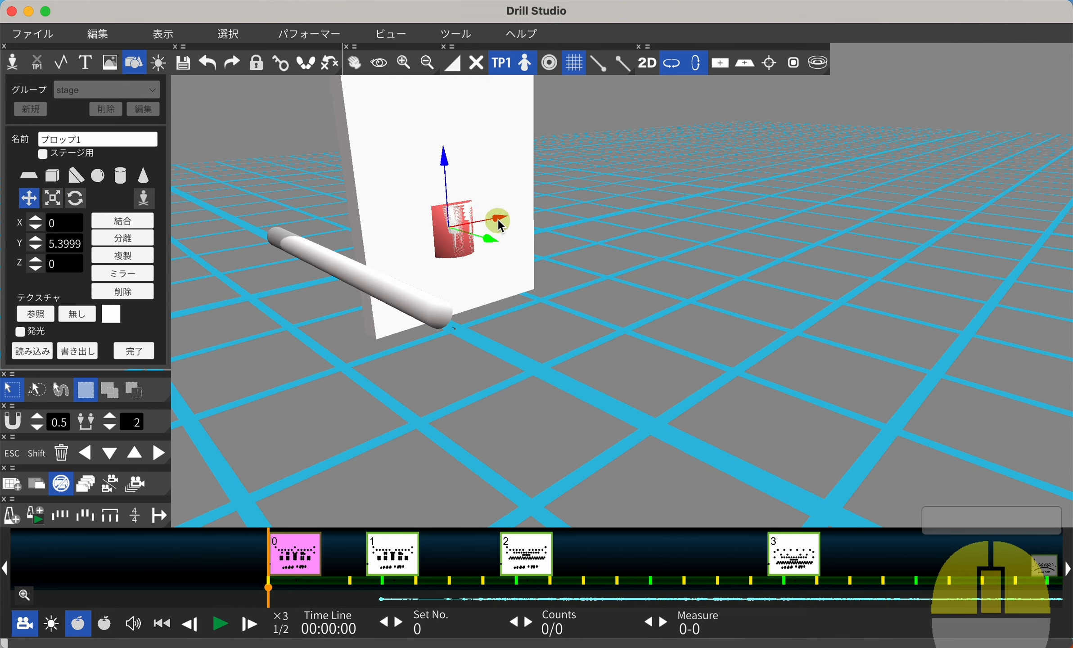
{"action": "left_click_drag", "start_coordinate": [498, 220], "coordinate": [202, 261]}
- Rotate the small cylinder to 90° about X and 90° about Z for use as a wheel
{"action": "left_click", "coordinate": [57, 198]}
{"action": "left_click", "coordinate": [73, 198]}
{"action": "left_click", "coordinate": [66, 241]}
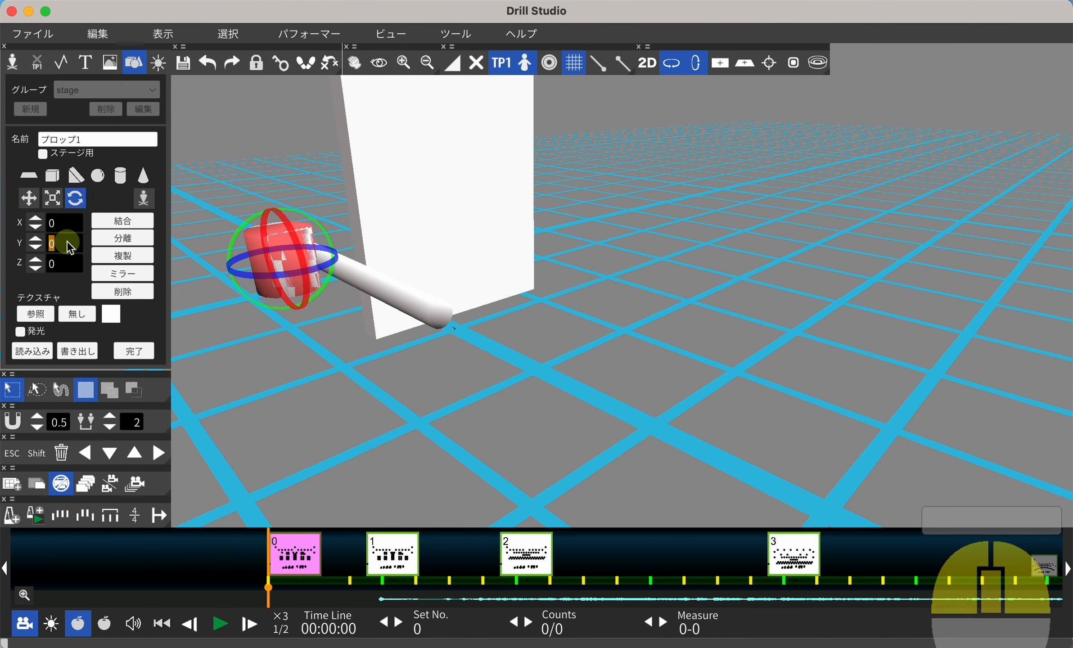
{"action": "key", "text": "BackSpace"}
{"action": "key", "text": "BackSpace"}
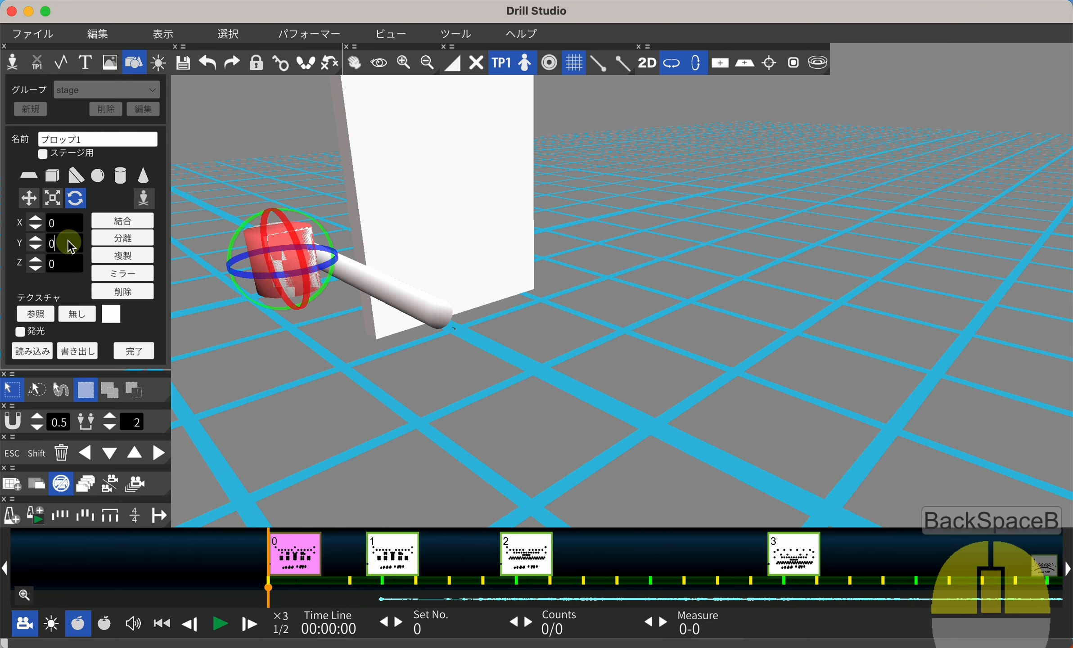
{"action": "left_click", "coordinate": [73, 227]}
{"action": "type", "text": "90"}
{"action": "left_click", "coordinate": [65, 263]}
{"action": "type", "text": "90"}
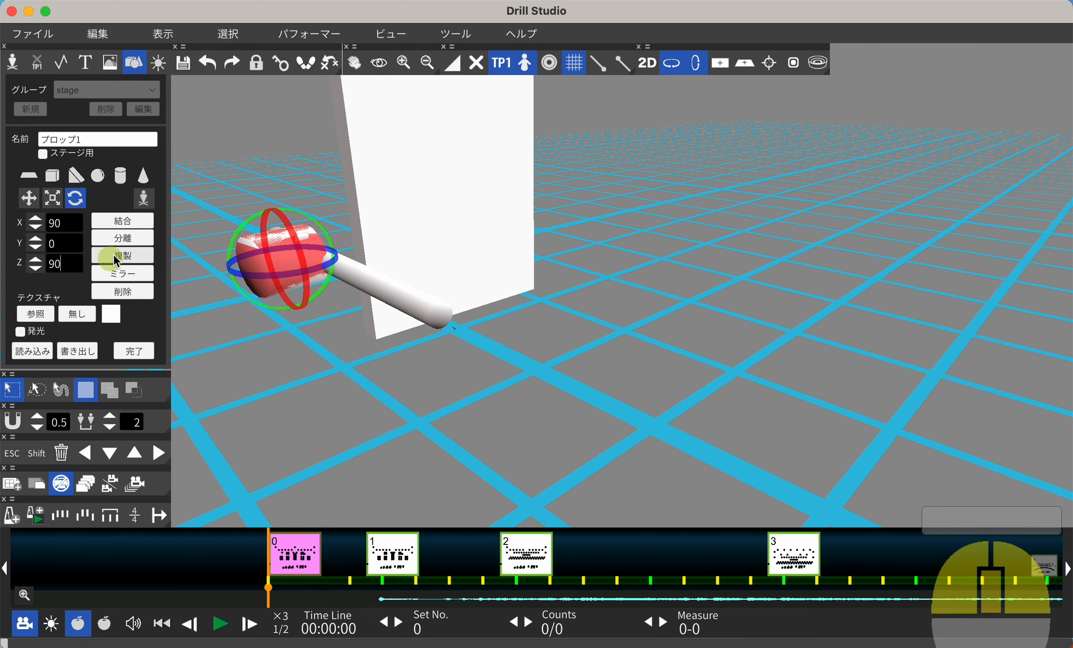
{"action": "left_click_drag", "start_coordinate": [356, 248], "coordinate": [453, 240]}
{"action": "right_click_drag", "start_coordinate": [450, 234], "coordinate": [499, 242]}
{"action": "left_click", "coordinate": [500, 243]}
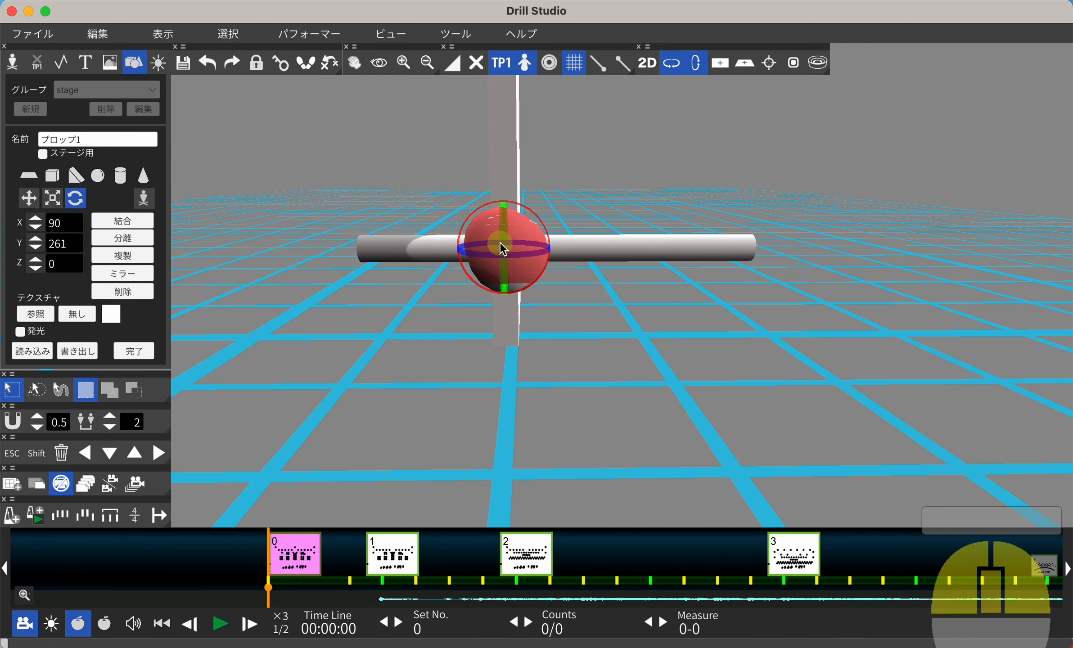
- Scale the small wheel cylinder to about 0.176 on X and Z and about 0.12 on Y
{"action": "left_click", "coordinate": [53, 198]}
{"action": "left_click_drag", "start_coordinate": [503, 246], "coordinate": [488, 253]}
{"action": "right_click_drag", "start_coordinate": [482, 254], "coordinate": [214, 271]}
{"action": "left_click", "coordinate": [277, 235]}
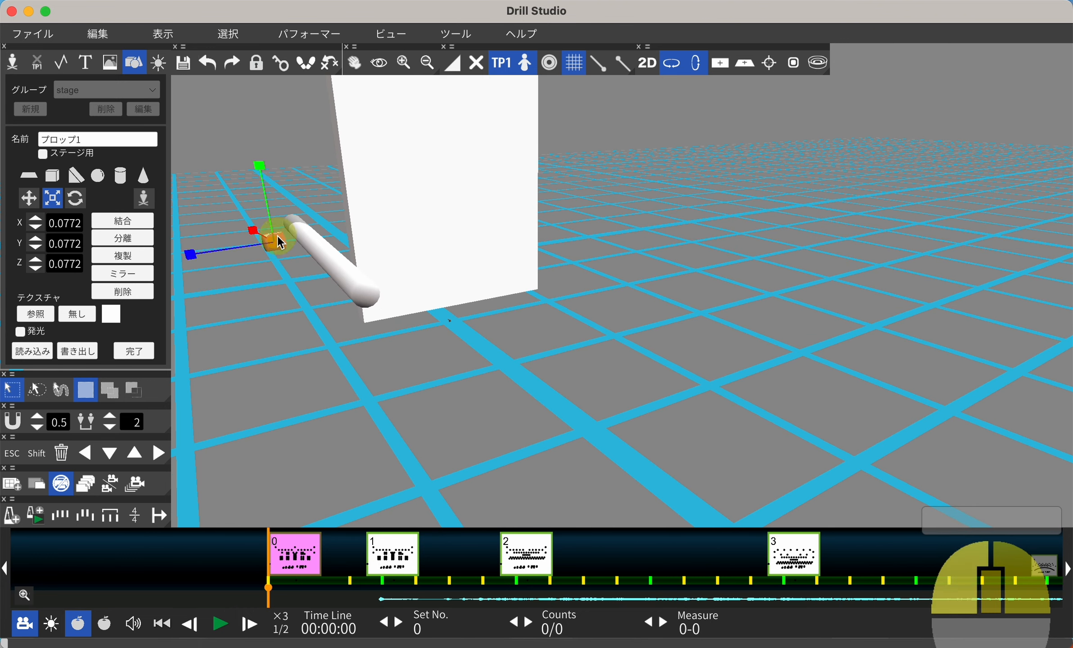
{"action": "mouse_move", "coordinate": [193, 255]}
{"action": "left_mouse_down"}
{"action": "mouse_move", "coordinate": [176, 257]}
{"action": "mouse_move", "coordinate": [188, 258]}
{"action": "left_mouse_up"}
{"action": "left_click_drag", "start_coordinate": [272, 239], "coordinate": [277, 236]}
{"action": "left_click_drag", "start_coordinate": [192, 252], "coordinate": [186, 250]}
{"action": "right_click_drag", "start_coordinate": [246, 253], "coordinate": [641, 219]}
{"action": "left_click", "coordinate": [553, 240]}
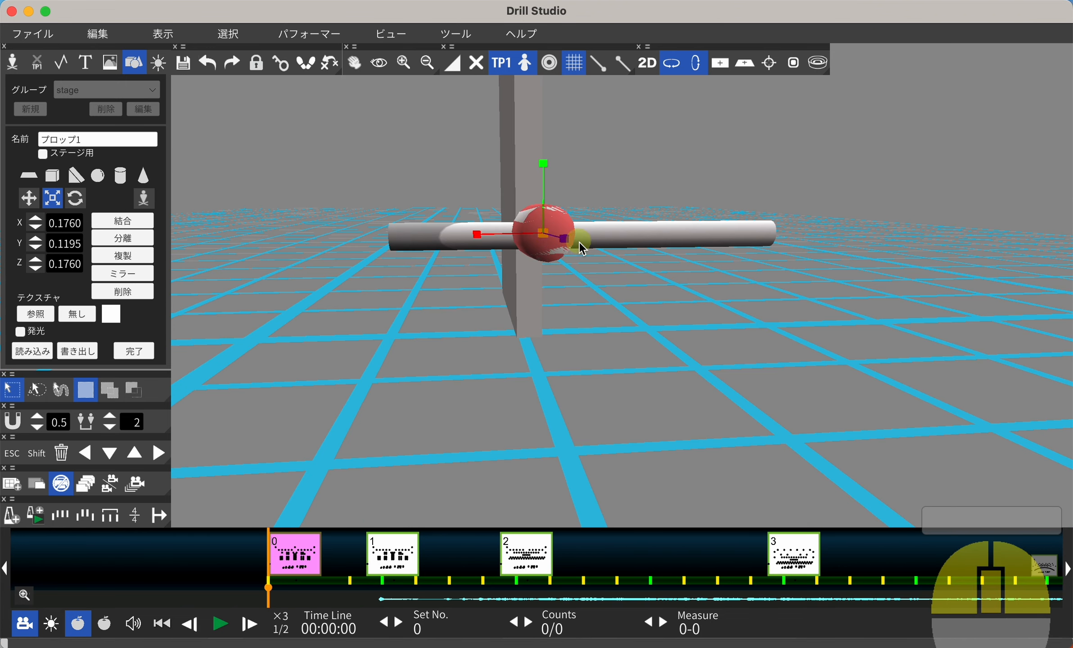
- Move the wheel to one end of the horizontal bar and lower it beneath the bar
{"action": "key", "text": "w"}
{"action": "left_click_drag", "start_coordinate": [582, 231], "coordinate": [441, 228]}
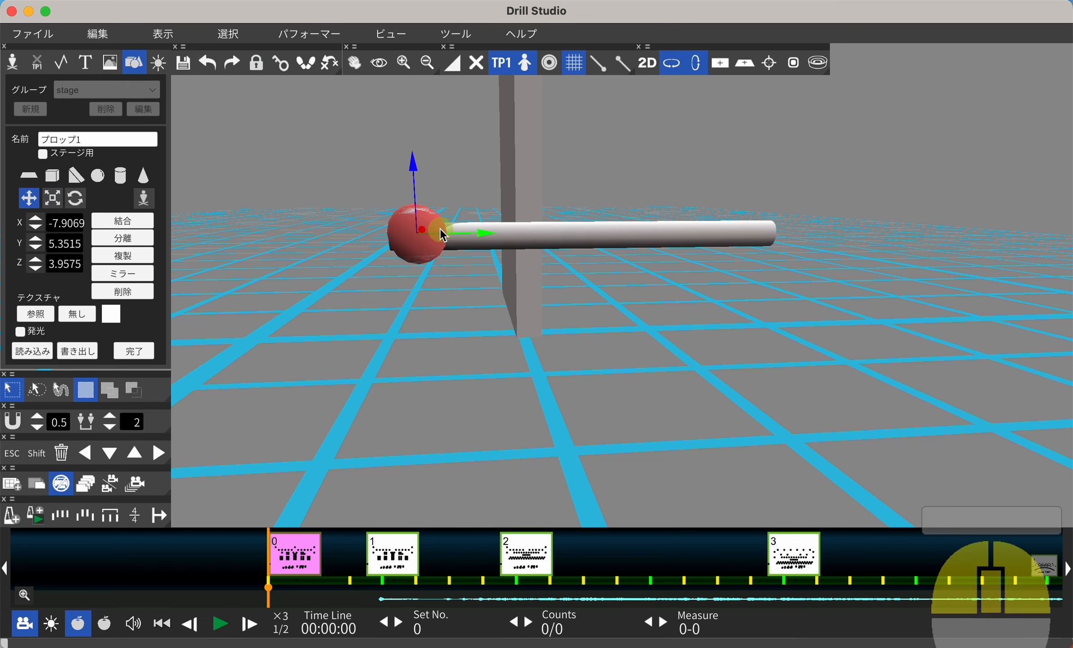
{"action": "right_click_drag", "start_coordinate": [446, 252], "coordinate": [597, 198]}
{"action": "left_click_drag", "start_coordinate": [591, 159], "coordinate": [584, 194]}
{"action": "left_click_drag", "start_coordinate": [531, 249], "coordinate": [485, 243]}
- Duplicate the wheel and place the second one beneath the bar's opposite end
{"action": "right_click_drag", "start_coordinate": [666, 255], "coordinate": [199, 260]}
{"action": "left_click_drag", "start_coordinate": [491, 257], "coordinate": [761, 267]}
{"action": "left_click", "coordinate": [125, 260]}
- Combine the bar and both wheels into one leg group
{"action": "right_click_drag", "start_coordinate": [733, 276], "coordinate": [395, 279]}
{"action": "left_click", "coordinate": [435, 261], "text": "shift"}
{"action": "left_click", "coordinate": [642, 281], "text": "shift"}
{"action": "left_click", "coordinate": [127, 221]}
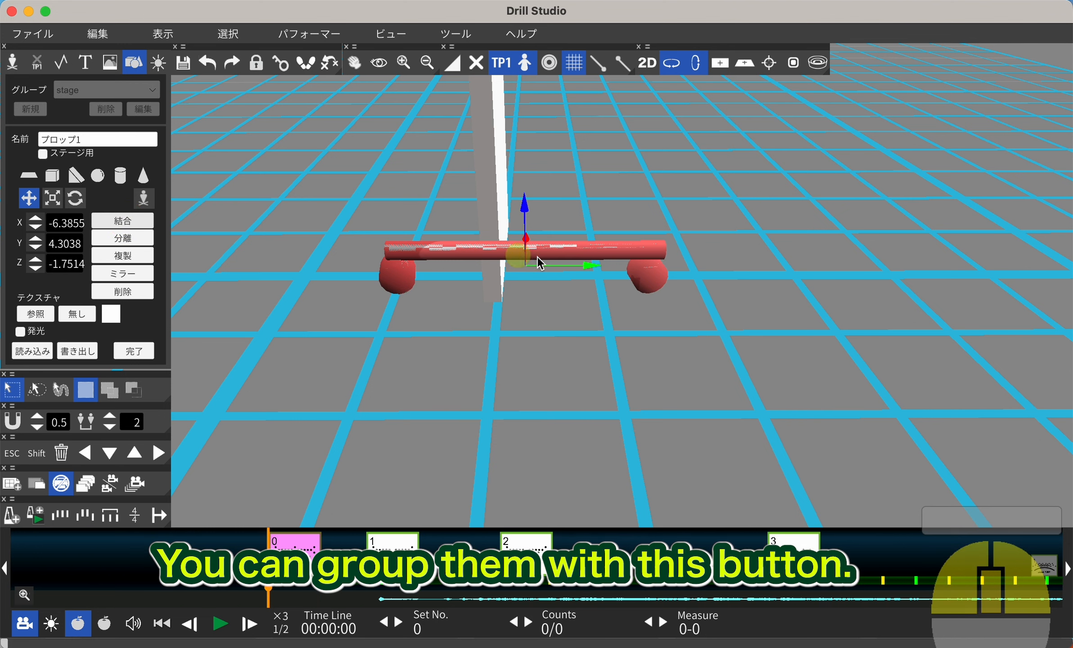
- Scale the grouped leg down uniformly
{"action": "left_click", "coordinate": [520, 260]}
{"action": "key", "text": "e"}
{"action": "left_click_drag", "start_coordinate": [521, 263], "coordinate": [475, 284]}
- Lower the leg to the panel's bottom side edge, at X about -4.52 and Y about 0.17
{"action": "right_click_drag", "start_coordinate": [558, 286], "coordinate": [490, 228]}
{"action": "left_click", "coordinate": [547, 240]}
{"action": "key", "text": "w"}
{"action": "left_click_drag", "start_coordinate": [509, 193], "coordinate": [500, 273]}
{"action": "right_click_drag", "start_coordinate": [540, 360], "coordinate": [428, 351]}
{"action": "left_click", "coordinate": [520, 291]}
{"action": "left_click_drag", "start_coordinate": [514, 247], "coordinate": [514, 263]}
{"action": "left_click_drag", "start_coordinate": [581, 313], "coordinate": [619, 306]}
- Centre the leg on the panel's thickness, at Y about 0.66 and Z about -0.0055
{"action": "right_click_drag", "start_coordinate": [702, 330], "coordinate": [1068, 335]}
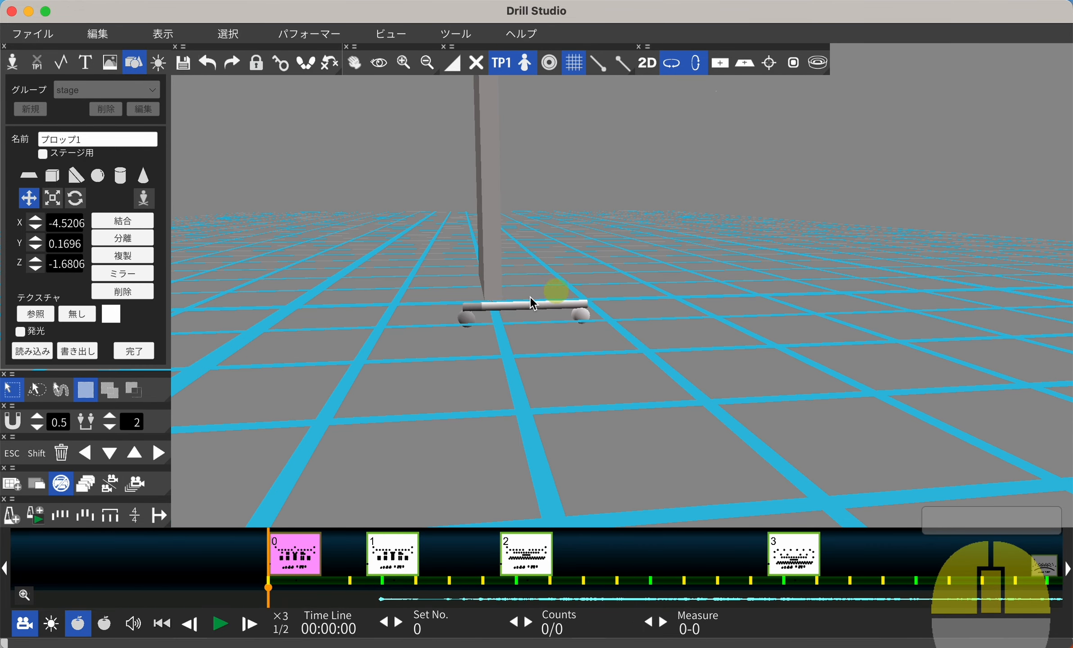
{"action": "left_click", "coordinate": [495, 302]}
{"action": "left_click_drag", "start_coordinate": [581, 312], "coordinate": [551, 311]}
{"action": "left_click_drag", "start_coordinate": [498, 256], "coordinate": [500, 248]}
- Check the leg's placement against the panel from the front and the side
{"action": "right_click_drag", "start_coordinate": [570, 316], "coordinate": [459, 202]}
{"action": "right_click_drag", "start_coordinate": [894, 288], "coordinate": [648, 311]}
{"action": "left_click", "coordinate": [648, 263]}
{"action": "middle_click_drag", "start_coordinate": [649, 85], "coordinate": [640, 143]}
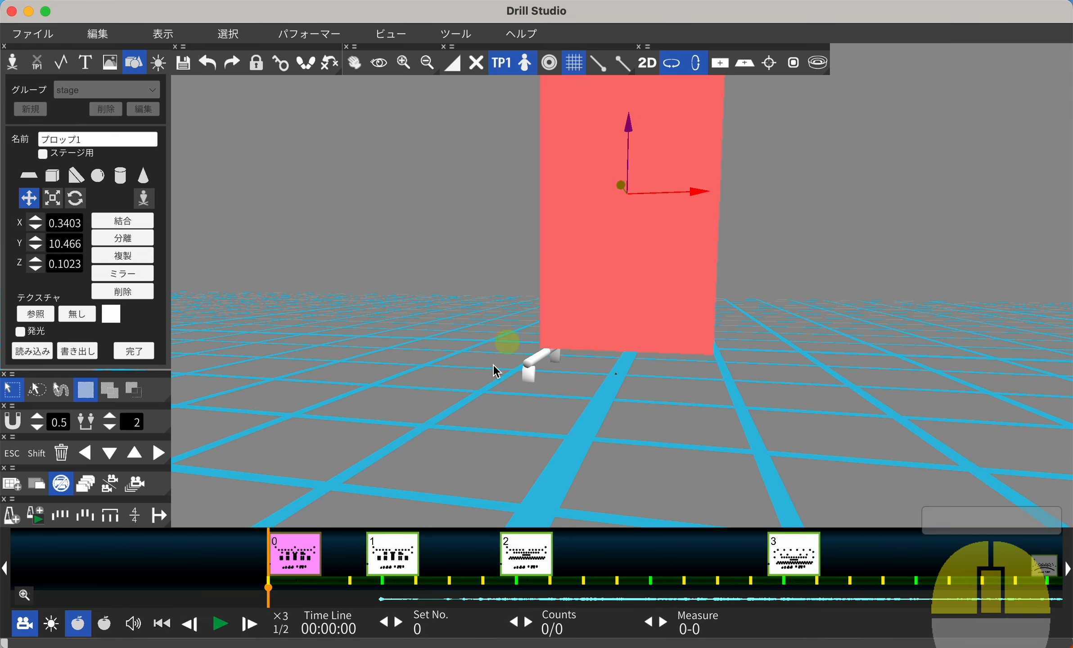
{"action": "left_click", "coordinate": [528, 367]}
{"action": "left_click", "coordinate": [110, 255]}
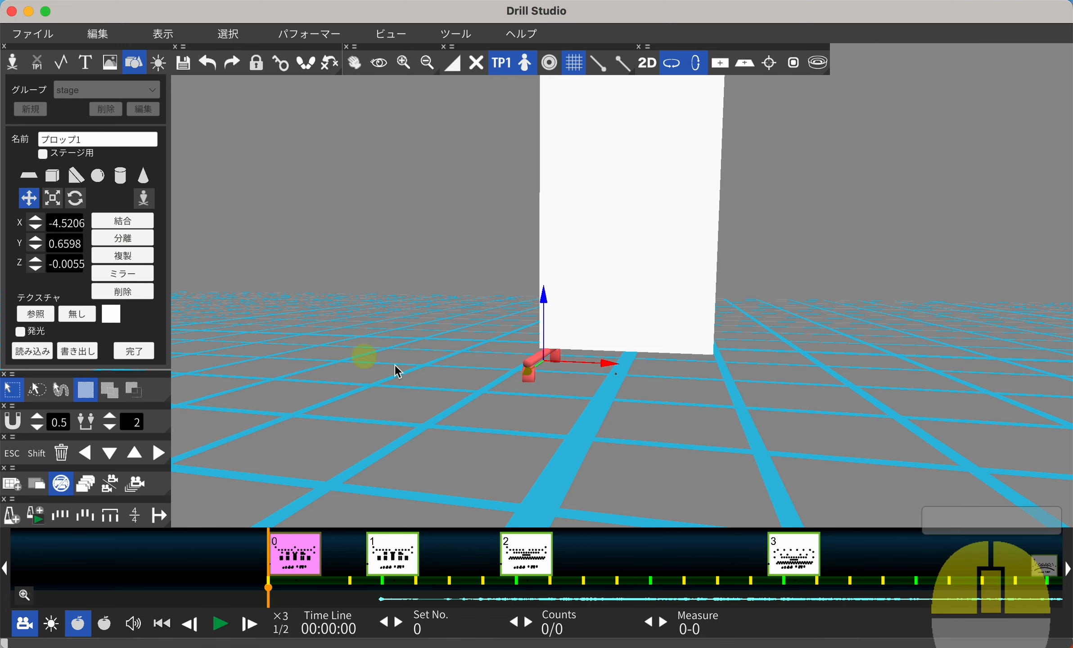
{"action": "right_click_drag", "start_coordinate": [550, 404], "coordinate": [596, 341]}
{"action": "left_click", "coordinate": [553, 366]}
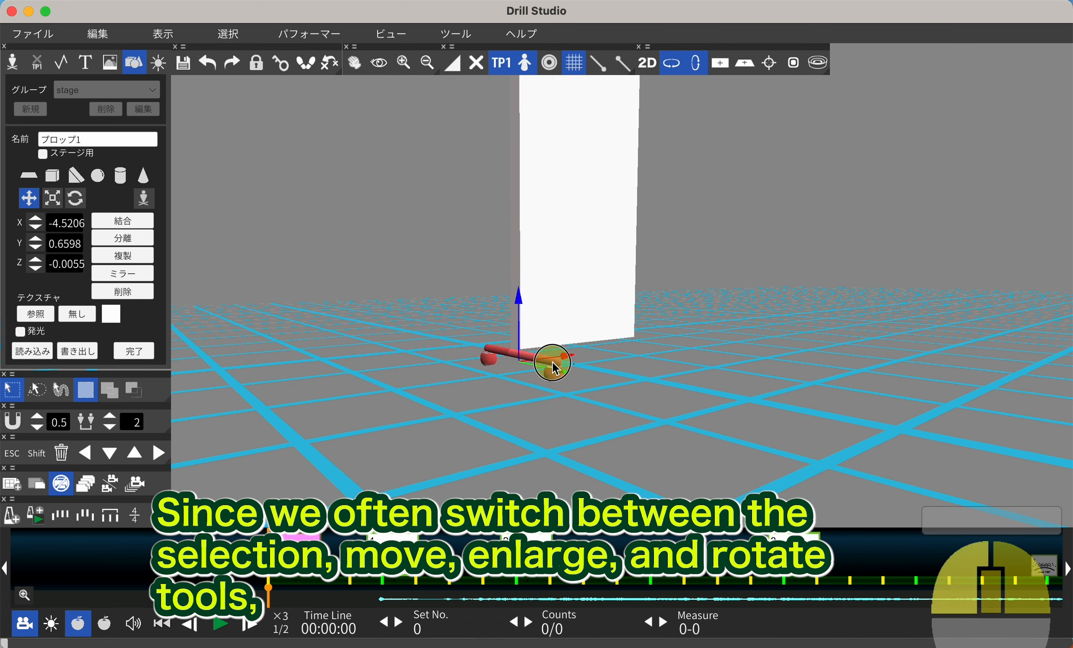
{"action": "left_click", "coordinate": [406, 366]}
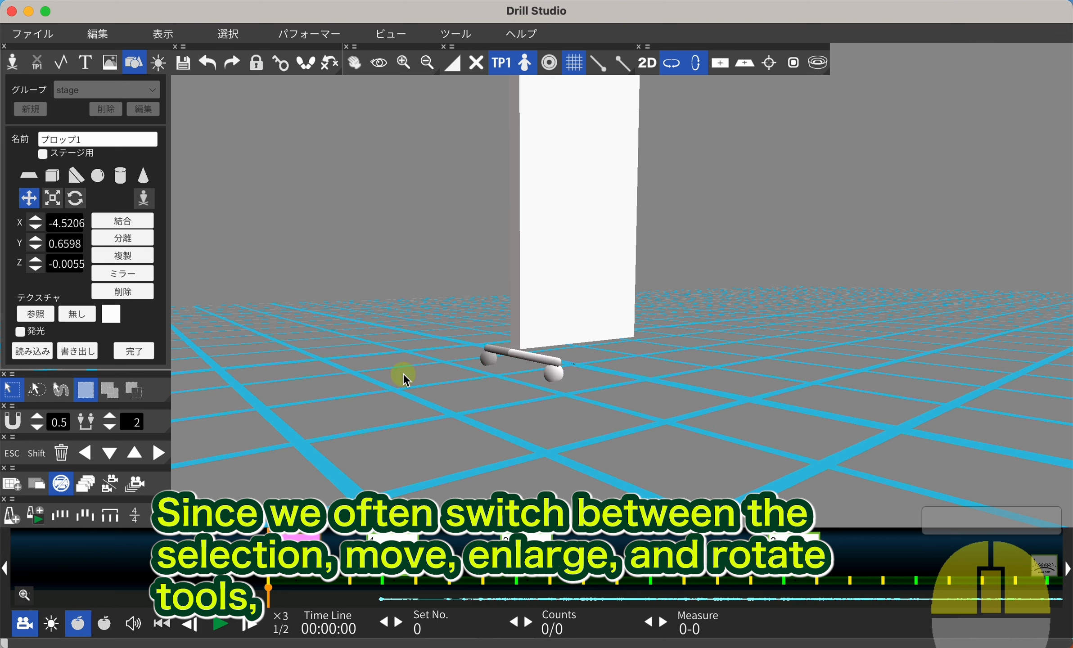
- Cycle through the move, scale and rotate modes and return to plain selection mode
{"action": "key", "text": "e"}
{"action": "key", "text": "r"}
{"action": "key", "text": "w"}
{"action": "key", "text": "e"}
{"action": "key", "text": "r"}
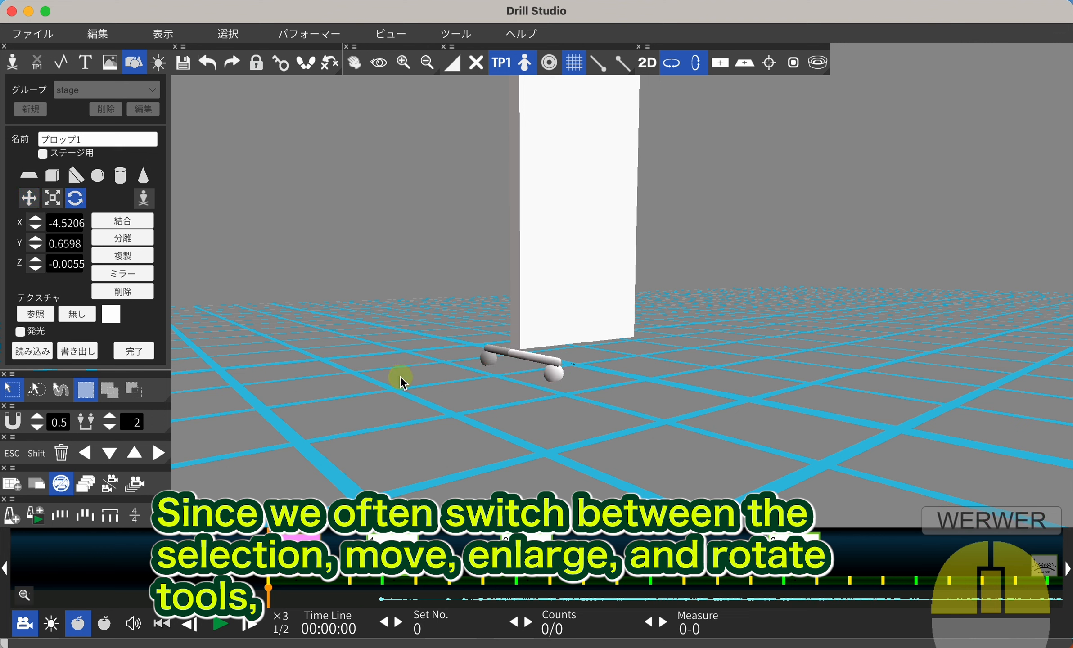
{"action": "key", "text": "w"}
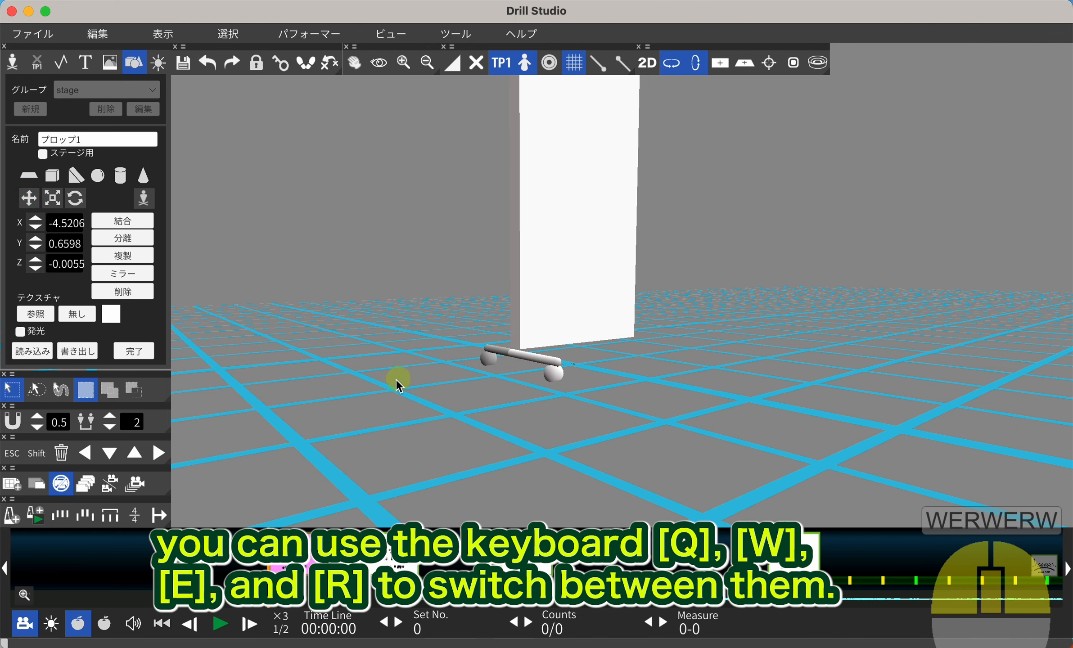
{"action": "key", "text": "r"}
{"action": "key", "text": "q"}
- Duplicate the leg and move the copy to the panel's opposite side edge, at X about 5.35
{"action": "right_click_drag", "start_coordinate": [850, 433], "coordinate": [532, 376]}
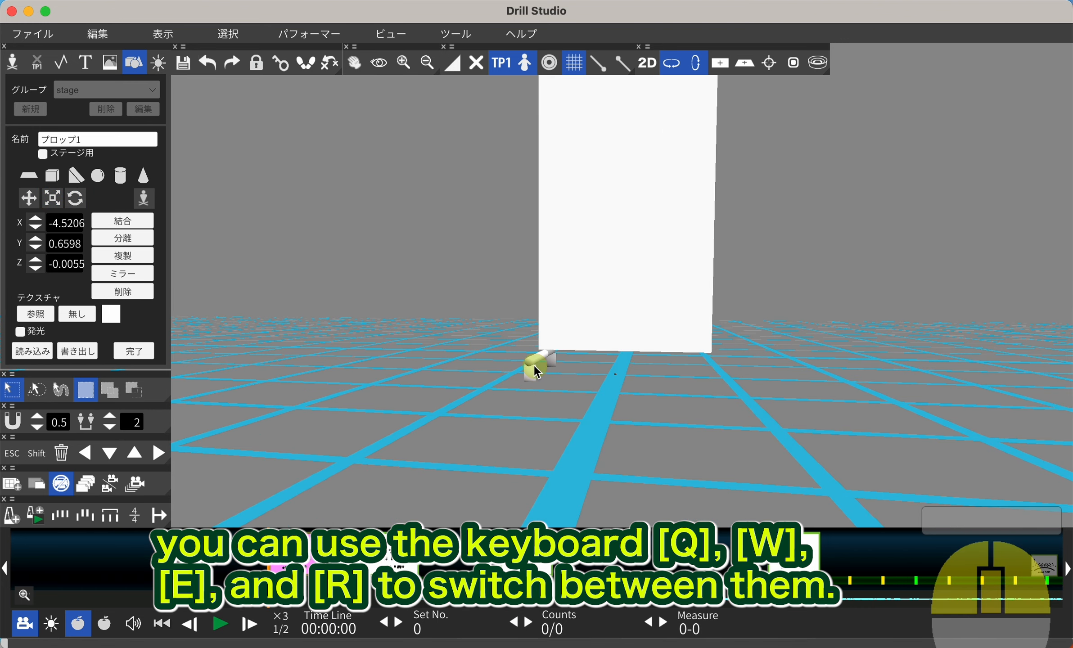
{"action": "left_click", "coordinate": [530, 362]}
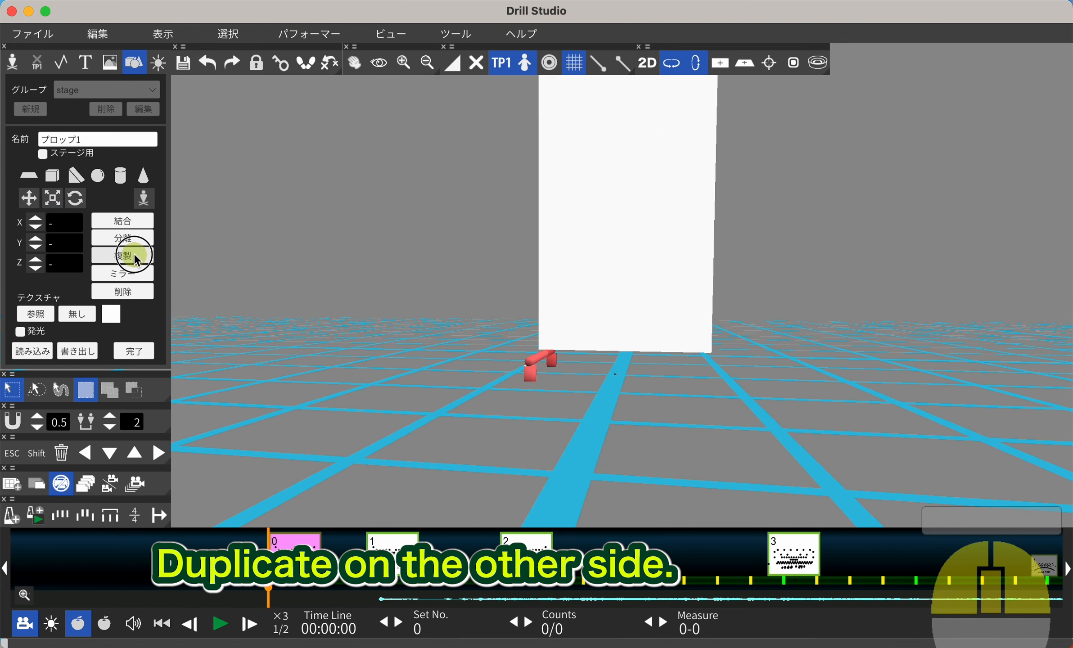
{"action": "left_click", "coordinate": [137, 260]}
{"action": "left_click_drag", "start_coordinate": [623, 364], "coordinate": [837, 370]}
- Colour both legs near-black
{"action": "left_click", "coordinate": [536, 360], "text": "shift"}
{"action": "left_click", "coordinate": [112, 314]}
{"action": "left_click", "coordinate": [600, 415]}
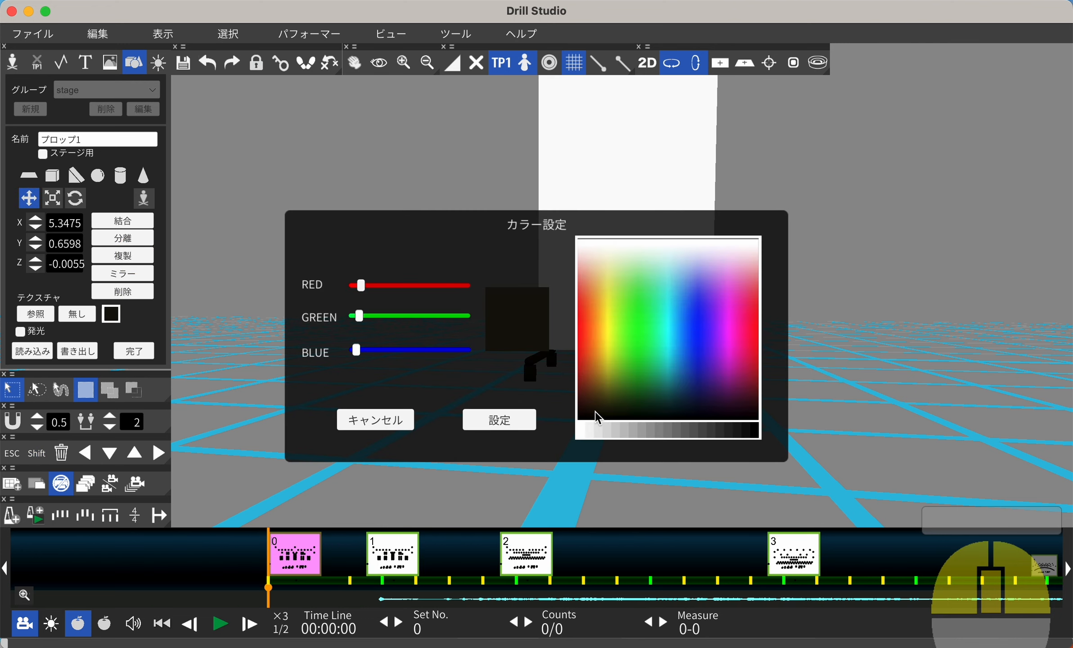
{"action": "left_click", "coordinate": [528, 418]}
{"action": "left_click", "coordinate": [428, 363]}
- Apply the space image from the Downloads folder as the panel's texture
{"action": "right_click_drag", "start_coordinate": [430, 364], "coordinate": [759, 398]}
{"action": "right_click_drag", "start_coordinate": [639, 379], "coordinate": [576, 325]}
{"action": "right_click_drag", "start_coordinate": [636, 327], "coordinate": [475, 285]}
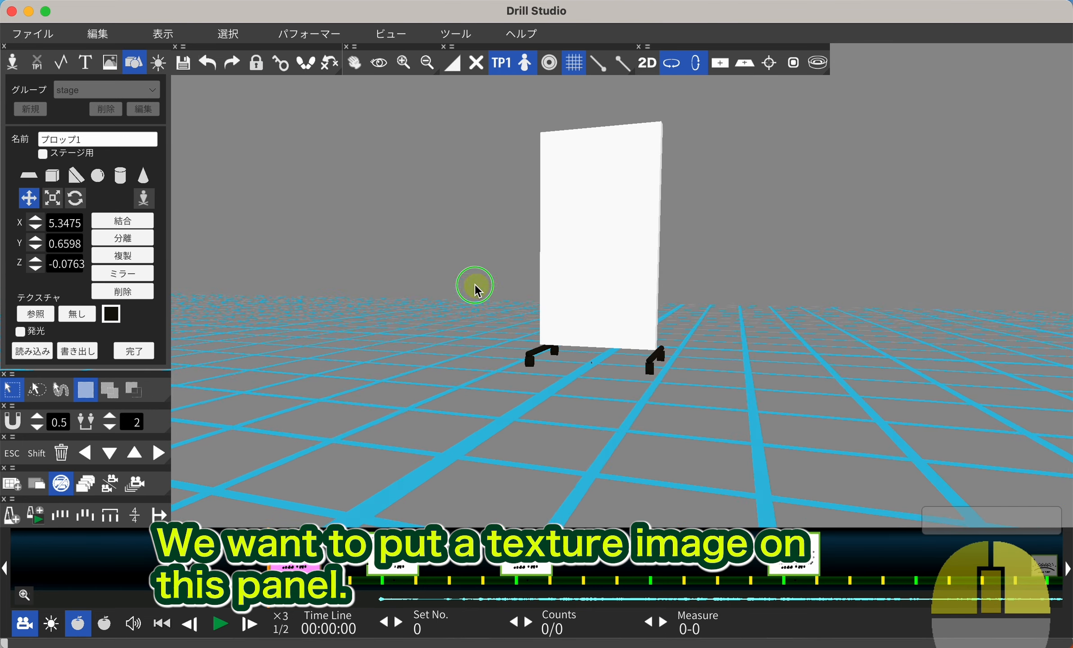
{"action": "left_click", "coordinate": [606, 255]}
{"action": "left_click", "coordinate": [36, 314]}
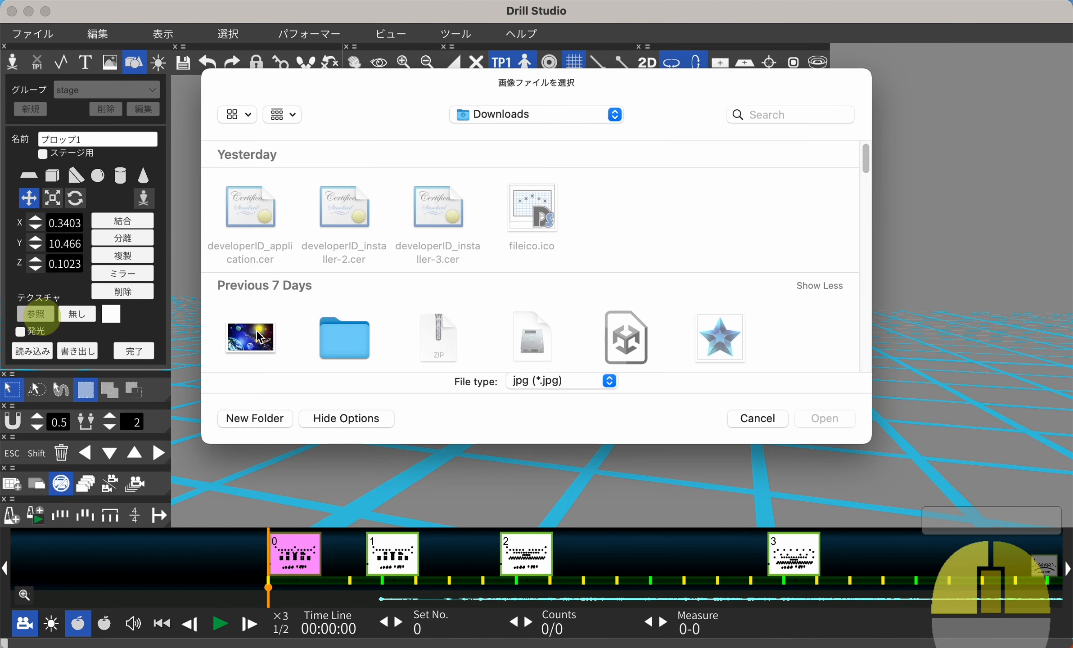
{"action": "double_click", "coordinate": [251, 336]}
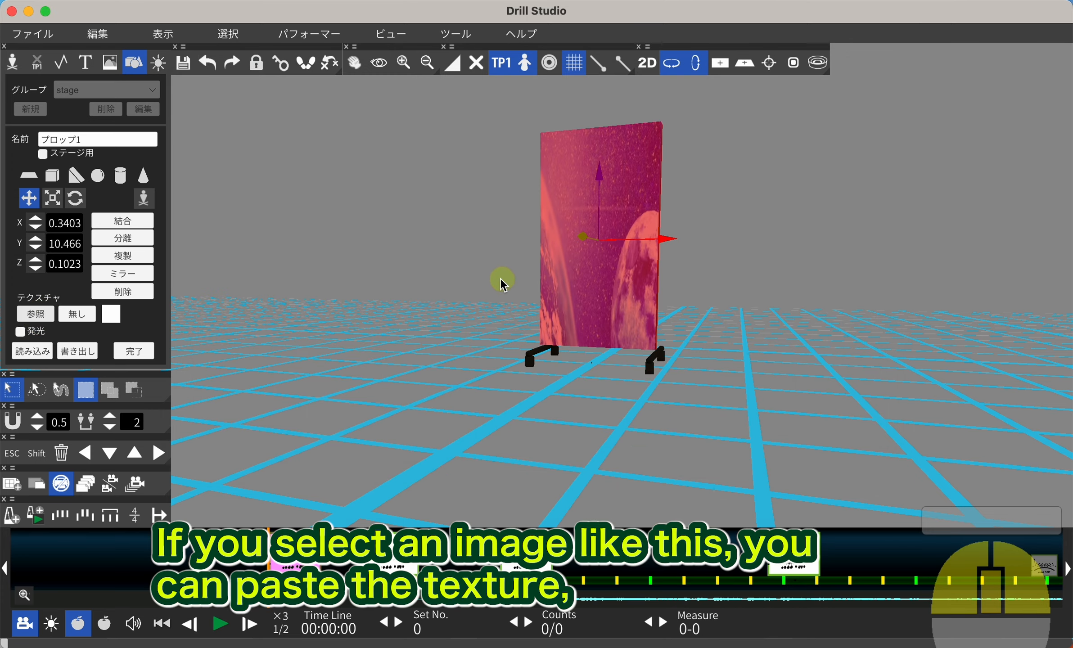
{"action": "right_click_drag", "start_coordinate": [500, 279], "coordinate": [665, 319]}
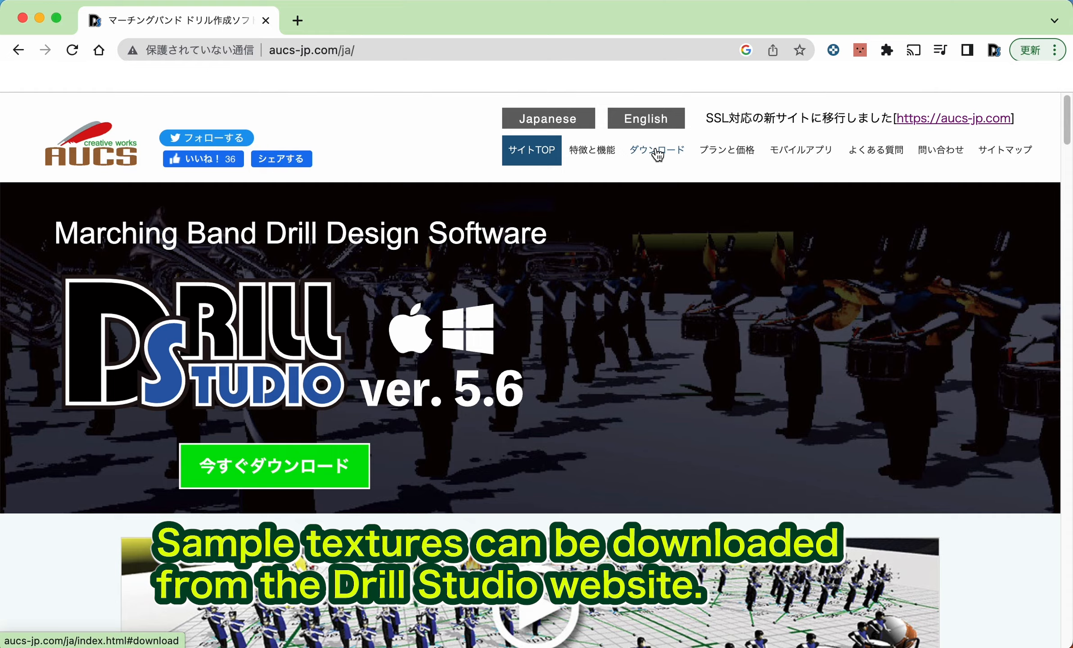
- Open the software download page on the Drill Studio website and find the Ver.5.6 texture sample section
{"action": "left_click", "coordinate": [657, 151]}
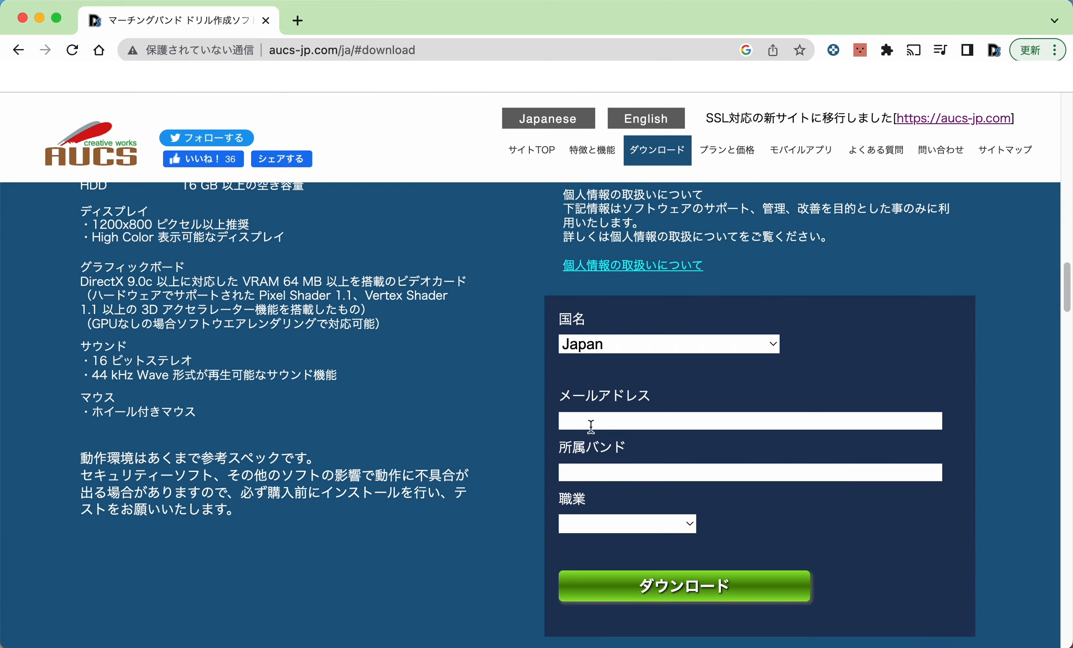
{"action": "left_click", "coordinate": [697, 589]}
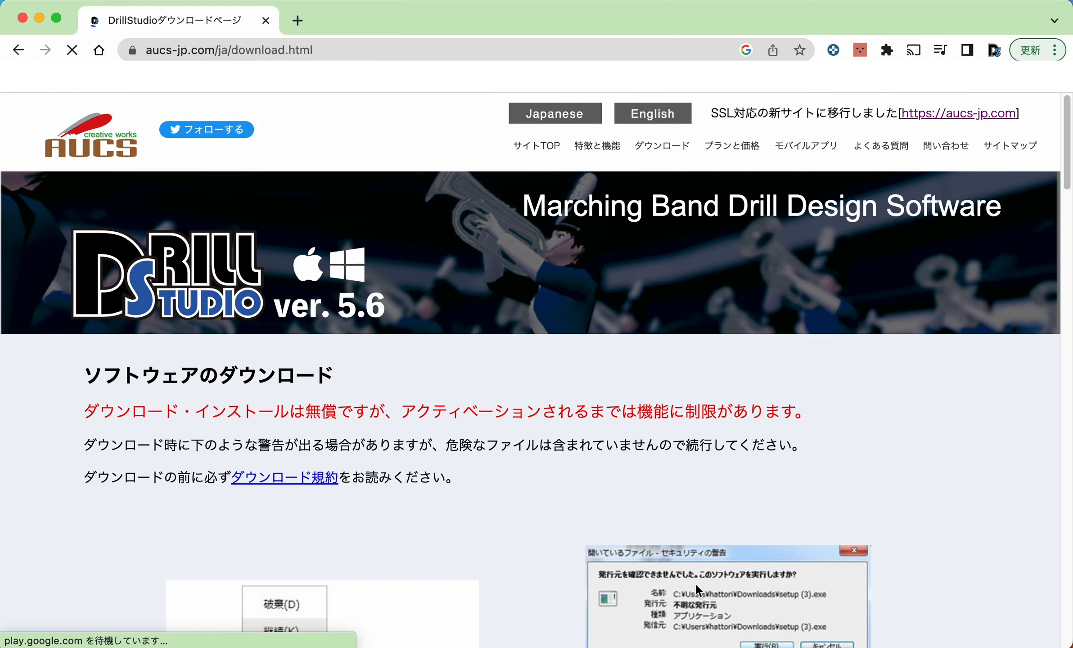
{"action": "scroll", "coordinate": [430, 407], "scroll_direction": "down", "scroll_amount": 5}
{"action": "scroll", "coordinate": [428, 400], "scroll_direction": "down", "scroll_amount": 15}
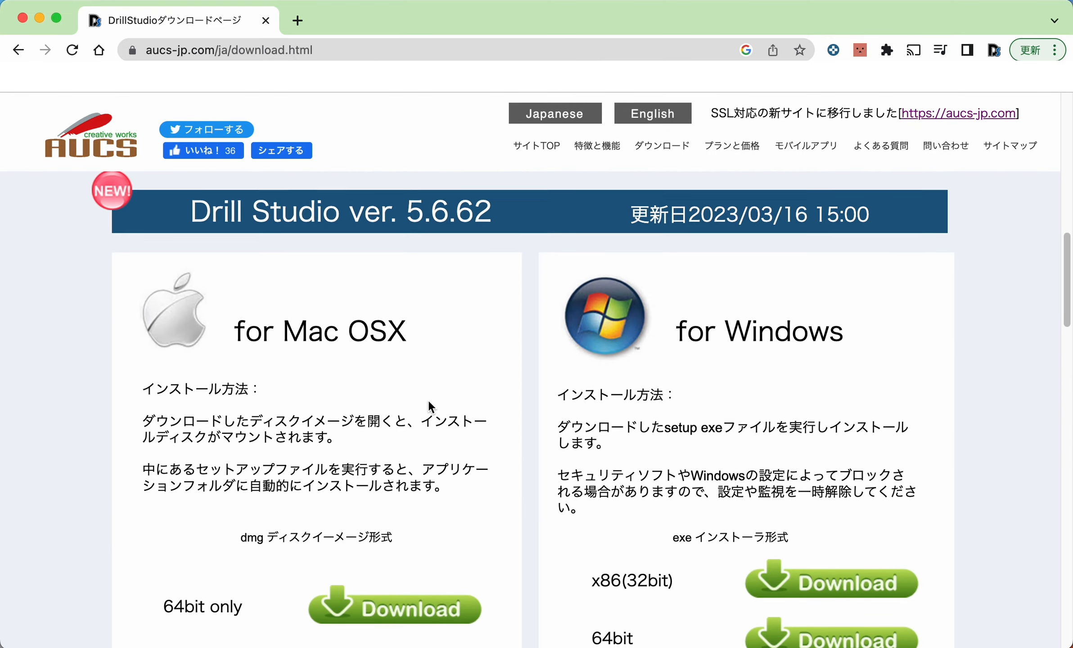
{"action": "scroll", "coordinate": [410, 402], "scroll_direction": "down", "scroll_amount": 5}
- Download the Ver.5.6 series texture sample archive and open the texture_560 folder
{"action": "left_click_drag", "start_coordinate": [216, 324], "coordinate": [936, 407]}
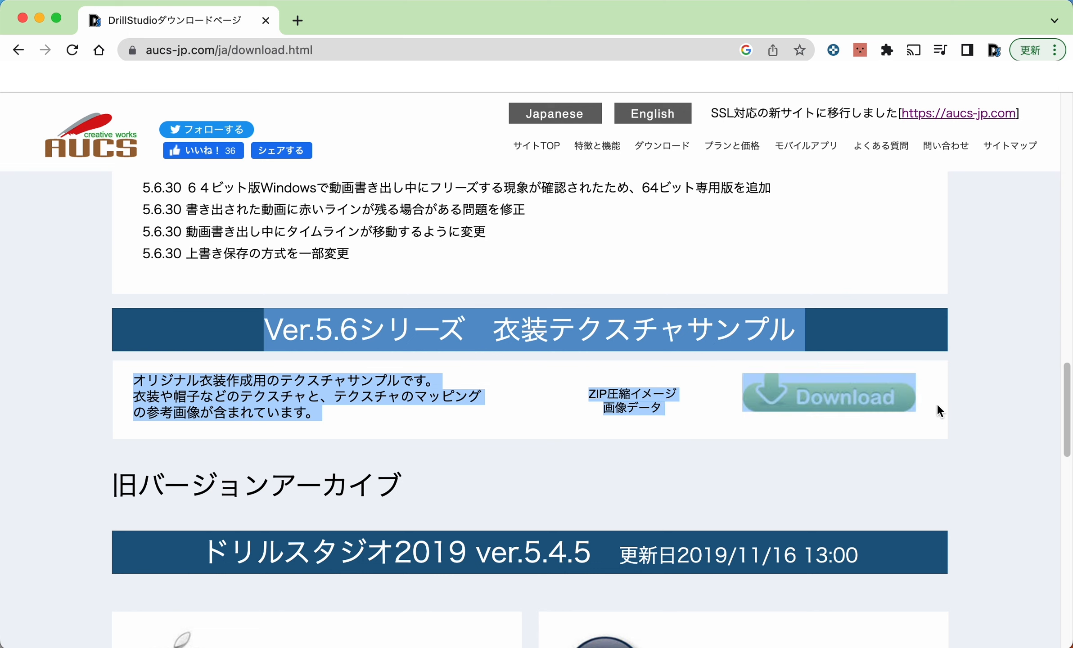
{"action": "left_click", "coordinate": [831, 423]}
{"action": "left_click", "coordinate": [806, 403]}
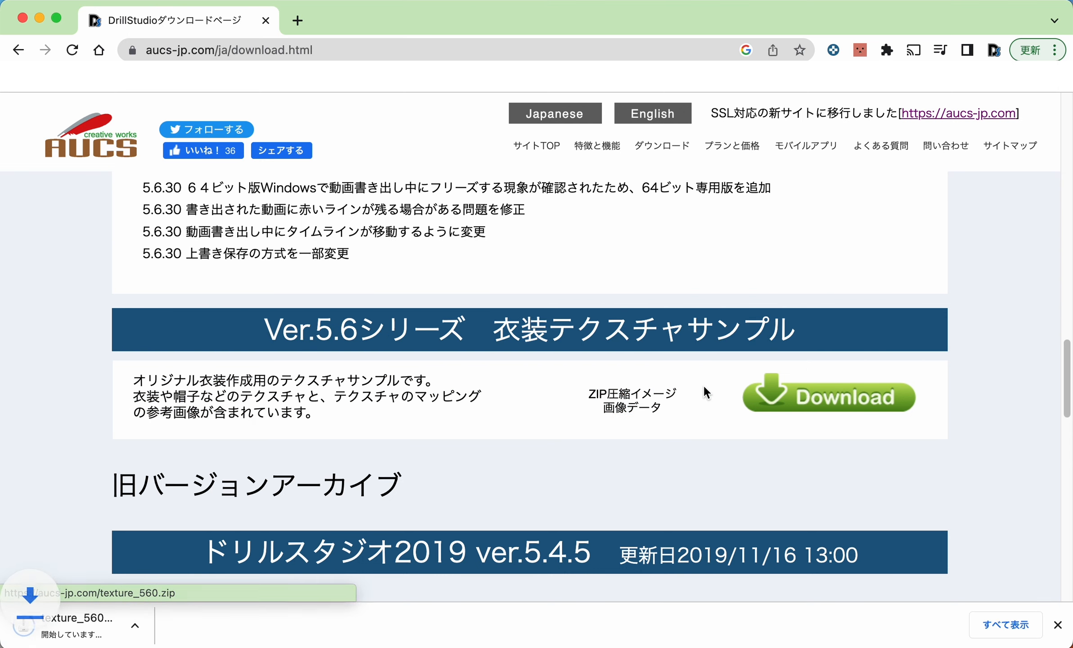
{"action": "left_click", "coordinate": [148, 628]}
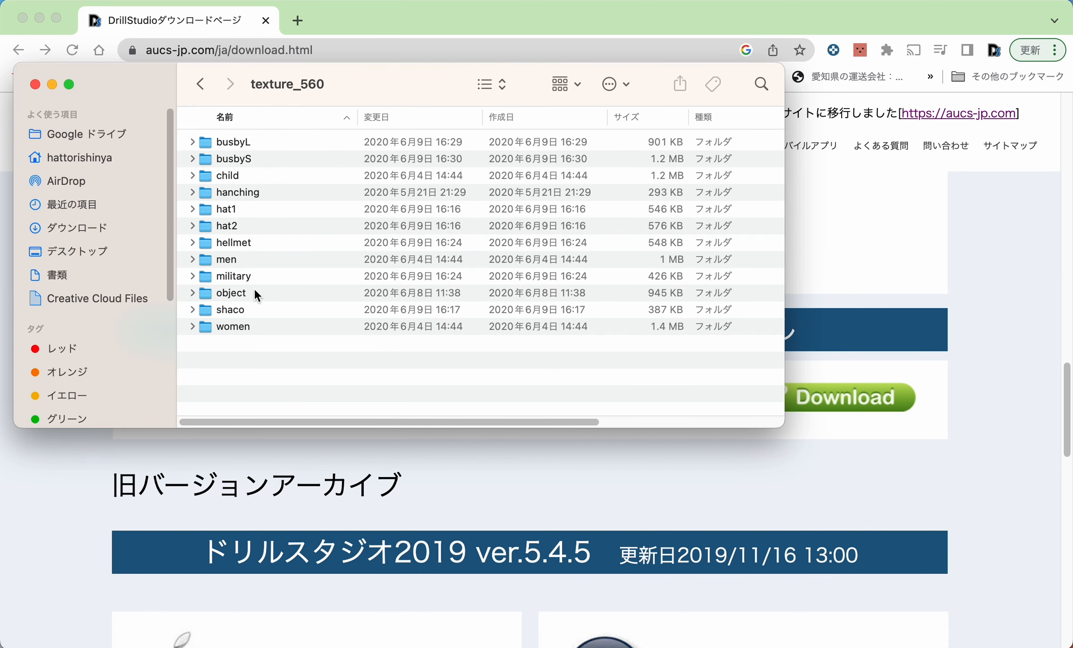
- Open cube.png from the object folder to view the sample cube texture
{"action": "double_click", "coordinate": [231, 293]}
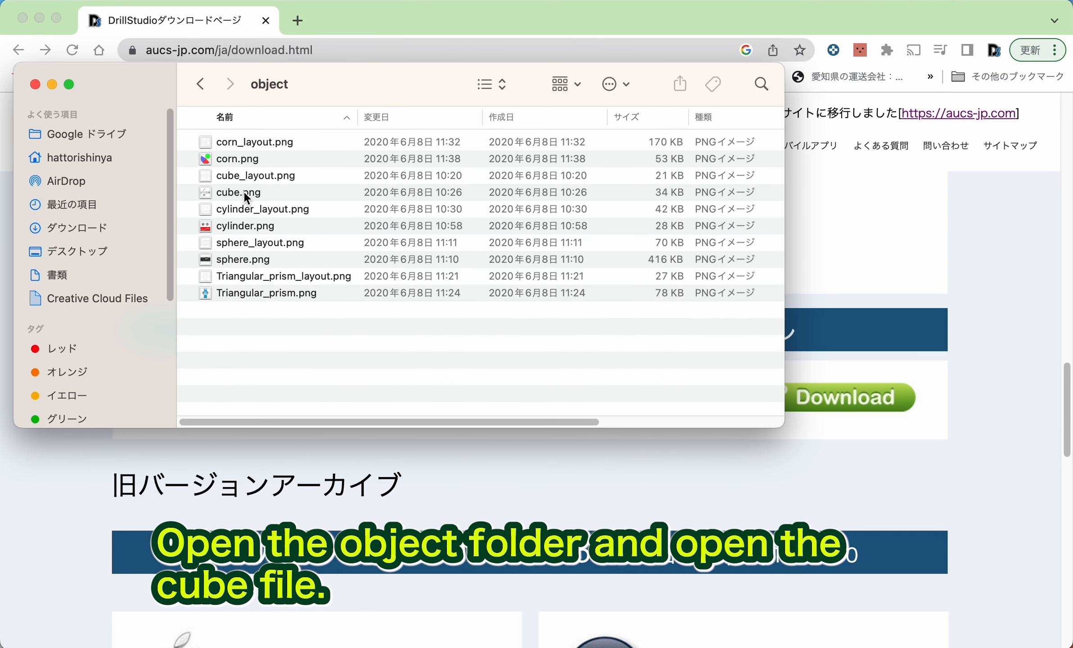
{"action": "left_click", "coordinate": [212, 191]}
{"action": "double_click", "coordinate": [260, 194]}
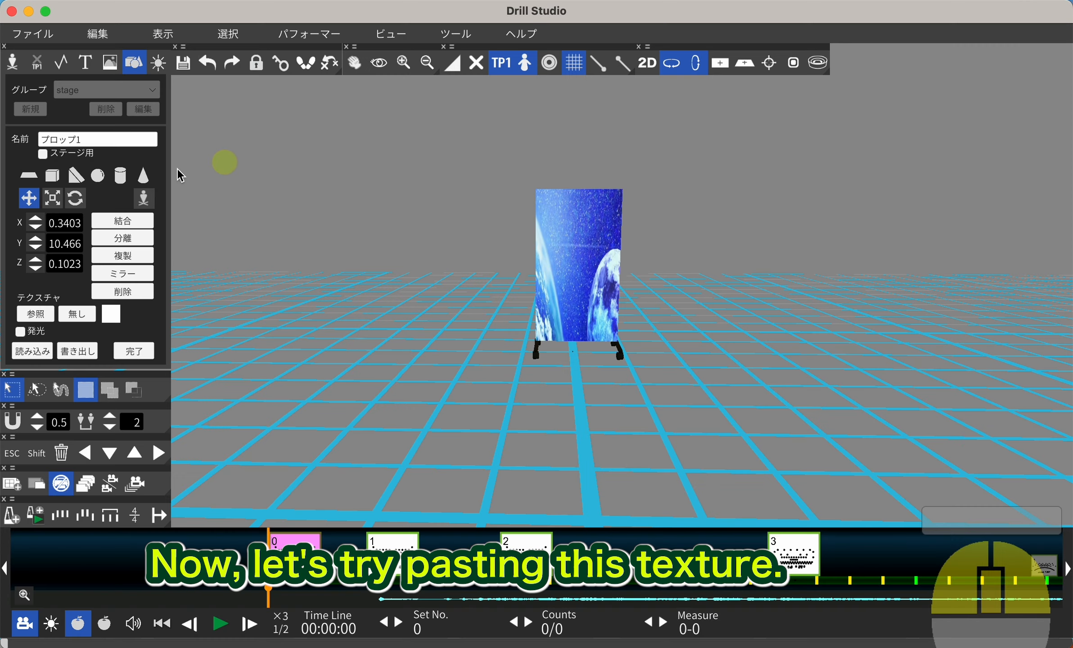
- Replace the panel's texture with cube.png from the object folder
{"action": "left_click", "coordinate": [592, 275]}
{"action": "left_click", "coordinate": [35, 313]}
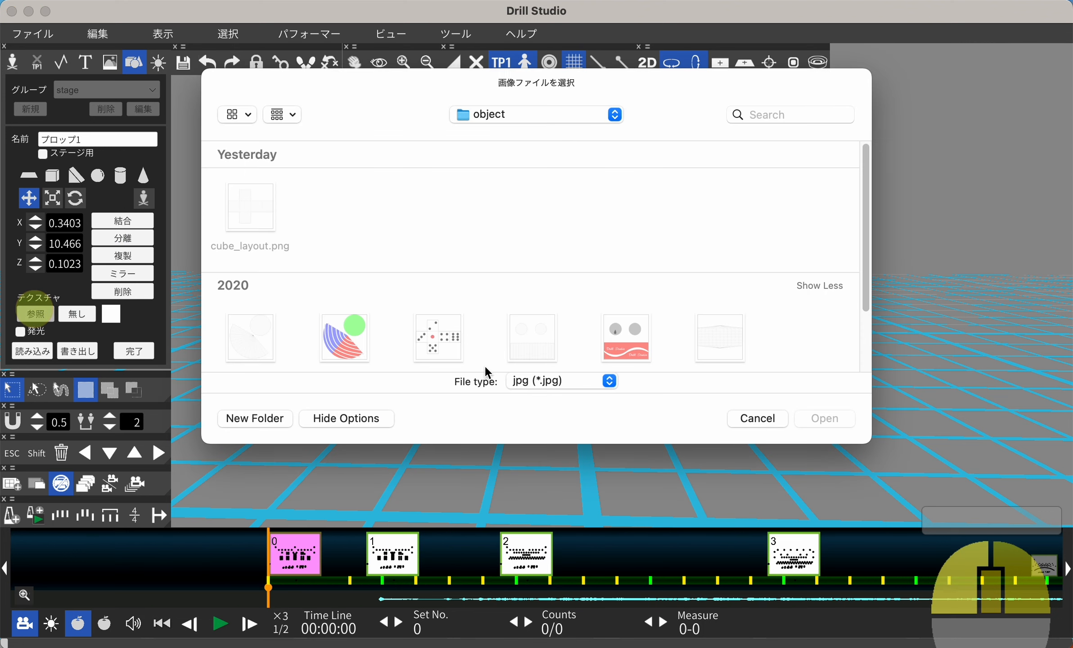
{"action": "left_click", "coordinate": [540, 381]}
{"action": "left_click", "coordinate": [539, 419]}
{"action": "double_click", "coordinate": [438, 340]}
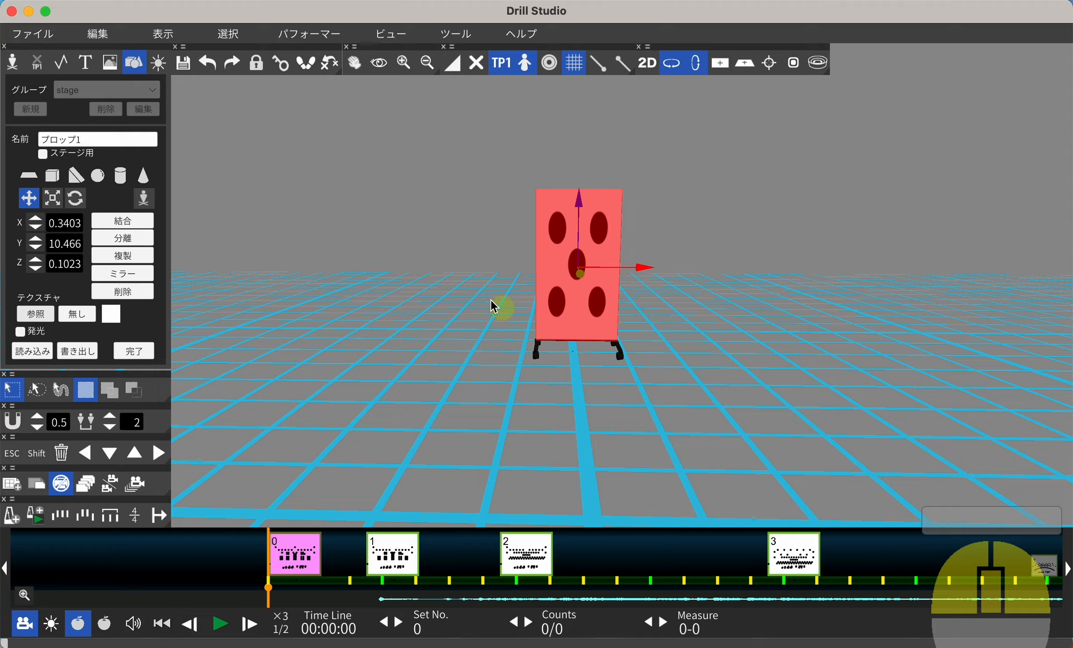
- Stretch the panel's thickness to turn it into a dice-like box
{"action": "left_click", "coordinate": [230, 265]}
{"action": "right_click_drag", "start_coordinate": [230, 264], "coordinate": [641, 280]}
{"action": "left_click", "coordinate": [566, 260]}
{"action": "scroll", "coordinate": [330, 271], "scroll_direction": "up", "scroll_amount": 3}
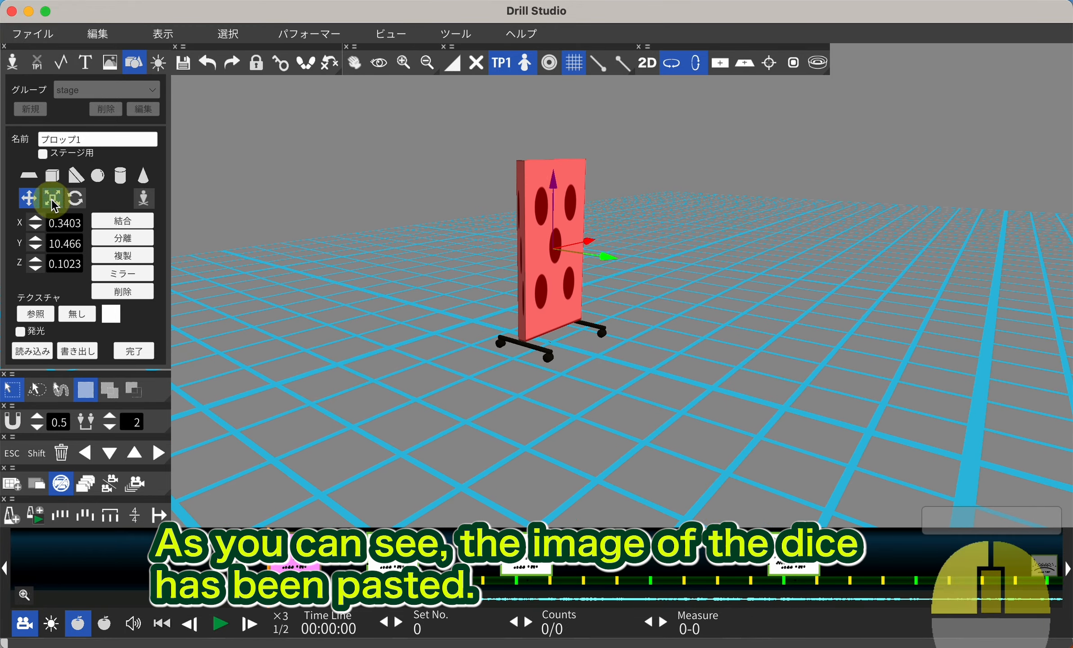
{"action": "left_click", "coordinate": [52, 199]}
{"action": "left_click_drag", "start_coordinate": [608, 256], "coordinate": [641, 263]}
{"action": "left_click", "coordinate": [670, 295]}
{"action": "right_click_drag", "start_coordinate": [670, 295], "coordinate": [624, 208]}
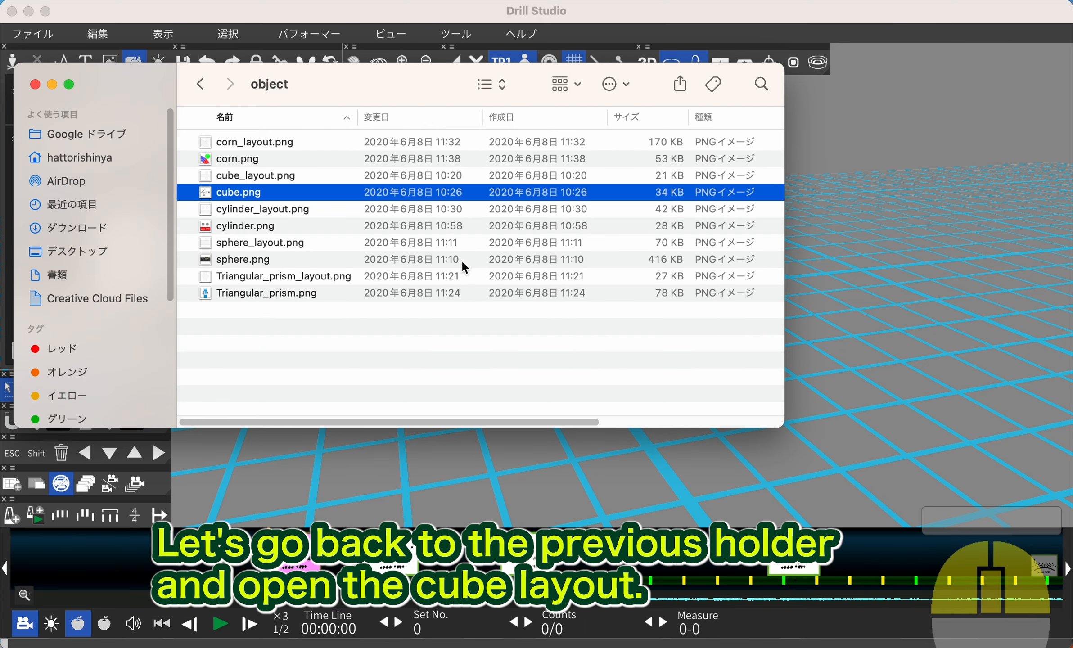
- Open cube_layout.png from the object folder and compare its net with the dice faces on the box
{"action": "left_click", "coordinate": [282, 177]}
{"action": "double_click", "coordinate": [282, 177]}
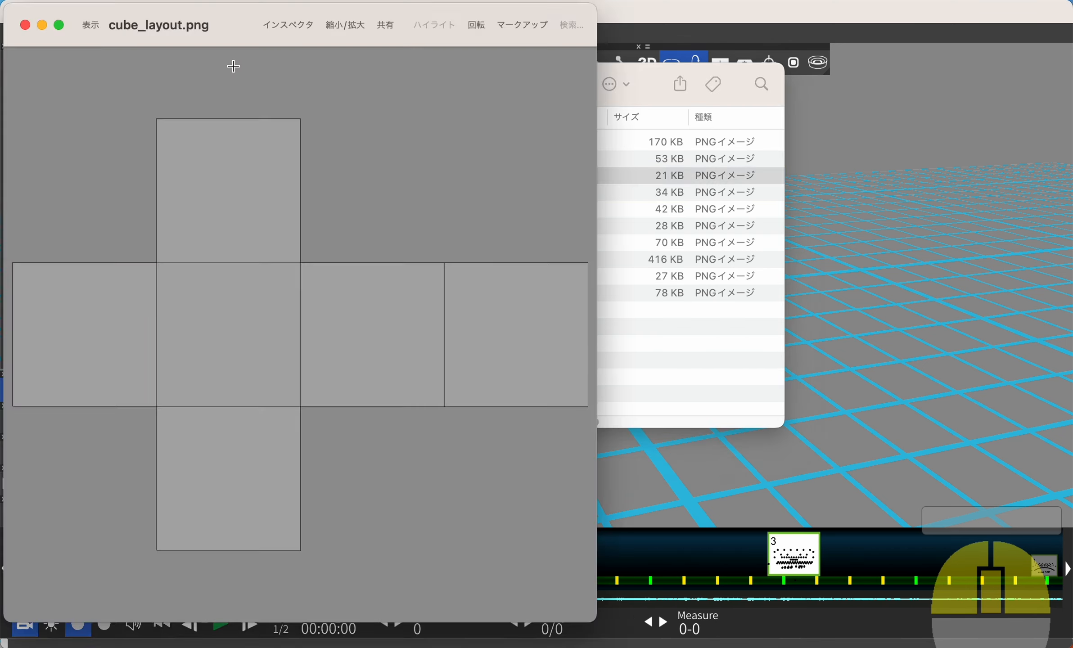
{"action": "left_click_drag", "start_coordinate": [221, 41], "coordinate": [541, 67]}
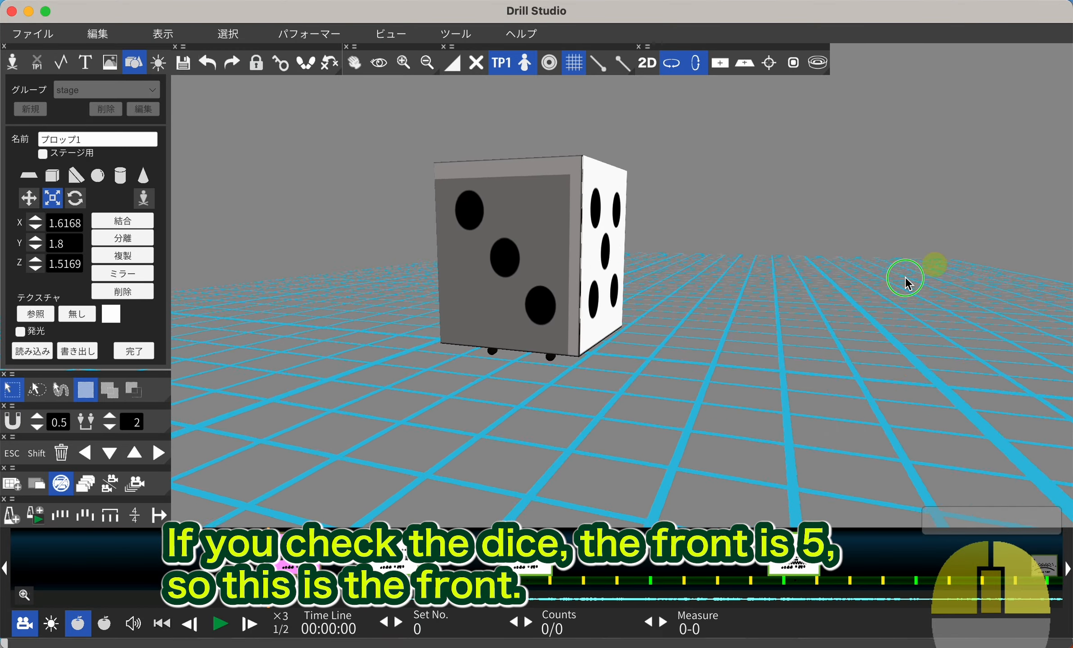
{"action": "left_click_drag", "start_coordinate": [907, 283], "coordinate": [372, 380]}
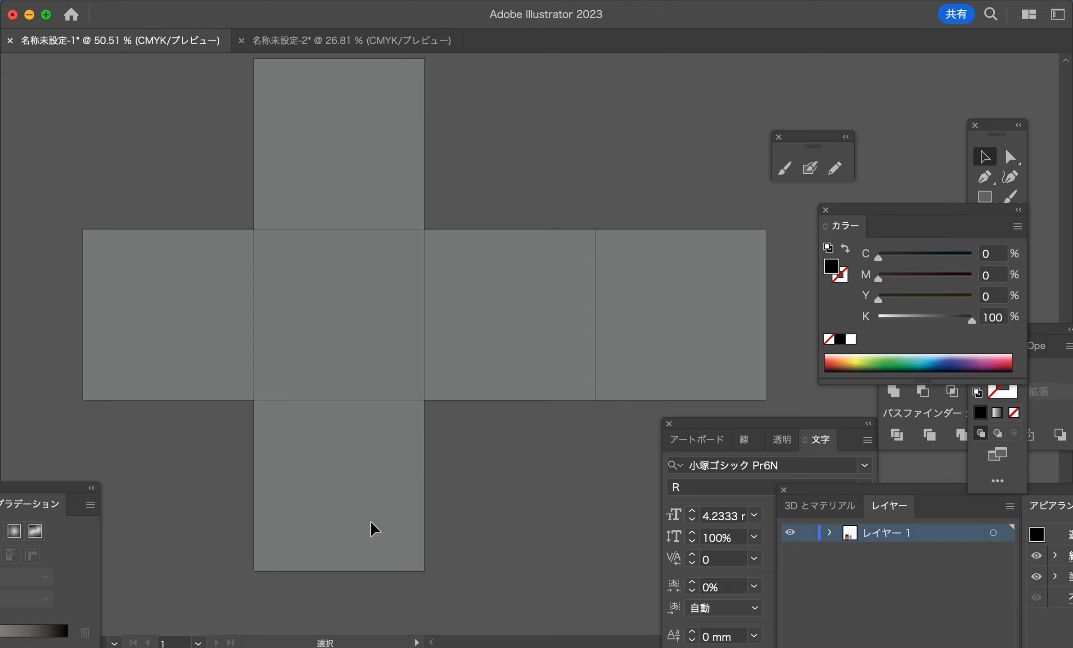
- In Illustrator, restore the edits that place the flame image on the cube net's lower square and squeeze it to fit
{"action": "scroll", "coordinate": [370, 521], "scroll_direction": "up", "scroll_amount": 3}
{"action": "scroll", "coordinate": [370, 521], "scroll_direction": "down", "scroll_amount": 5, "text": "alt"}
{"action": "left_click_drag", "start_coordinate": [377, 497], "coordinate": [408, 321]}
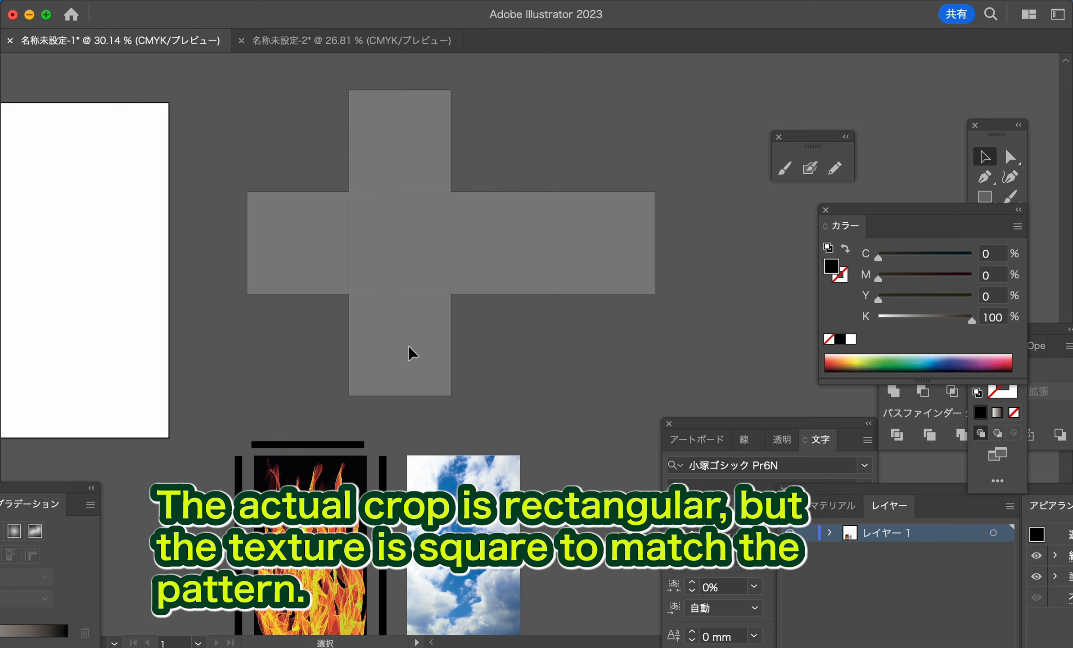
{"action": "key", "text": "super+z"}
{"action": "key", "text": "super+z"}
{"action": "key", "text": "super+z"}
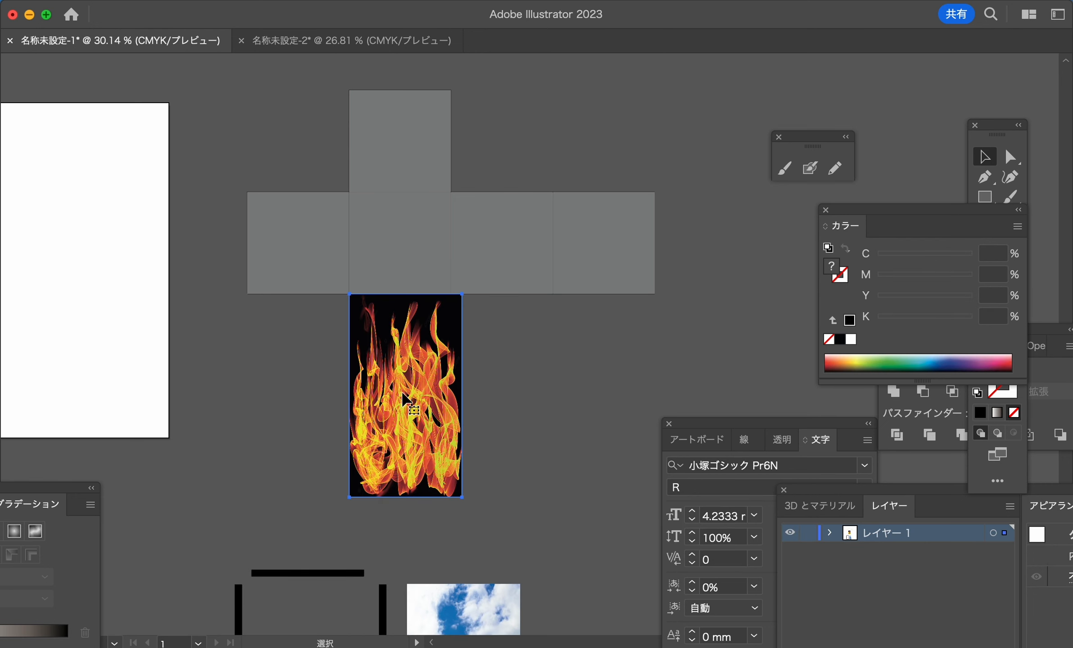
{"action": "key", "text": "super+z"}
{"action": "key", "text": "super+z"}
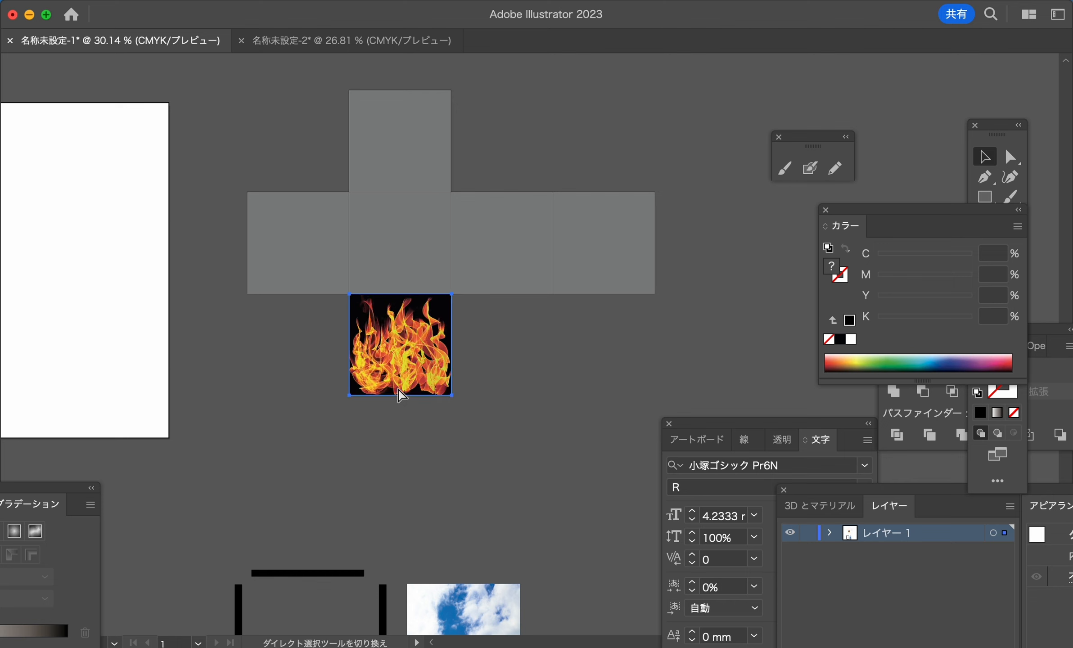
- Restore the edits that cover the net's entire middle row with black squares, slightly overhanging its ends
{"action": "key", "text": "super+z"}
{"action": "key", "text": "super+z"}
{"action": "key", "text": "super+z"}
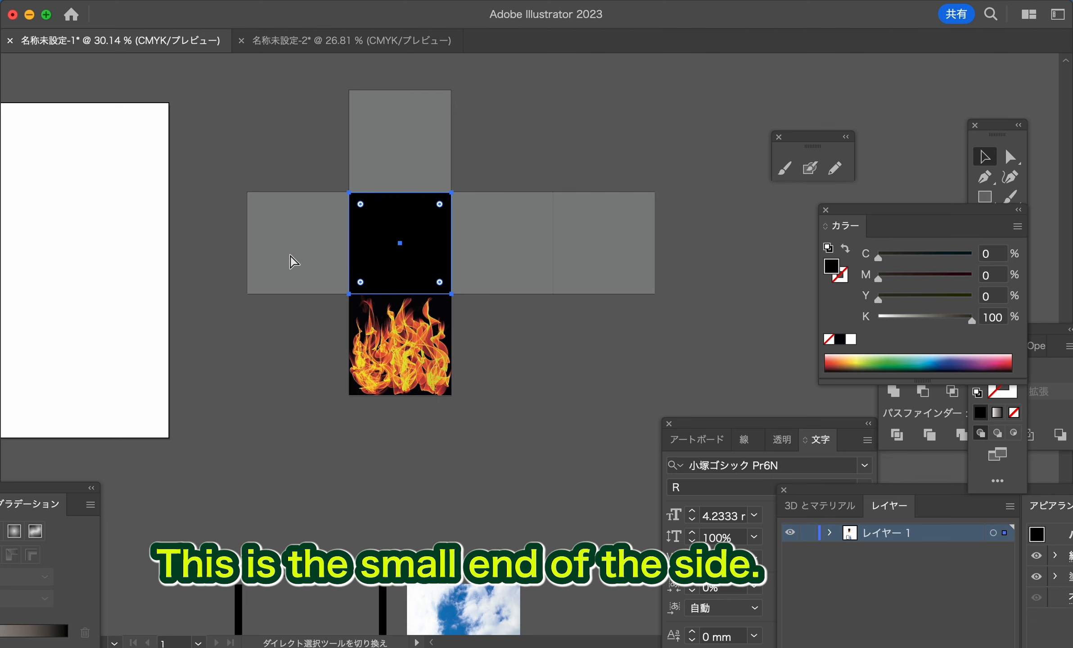
{"action": "key", "text": "super+d"}
{"action": "key", "text": "super+d"}
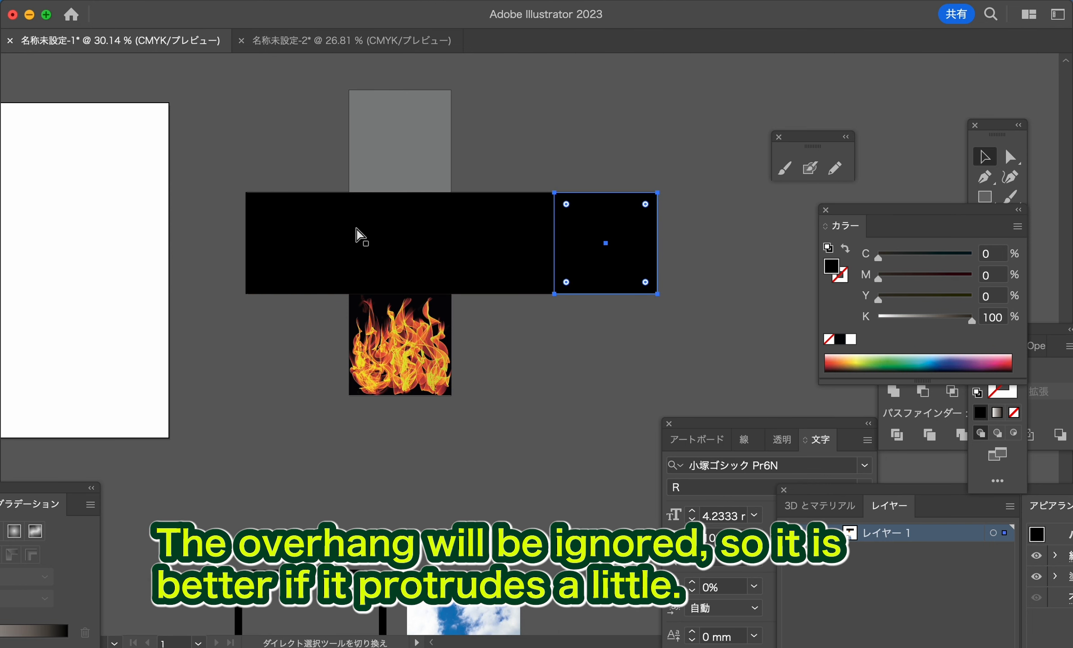
- Restore the edits that bring the sky image beside the net's upper square and turn it upside down
{"action": "key", "text": "super+shift+z"}
{"action": "key", "text": "super+shift+z"}
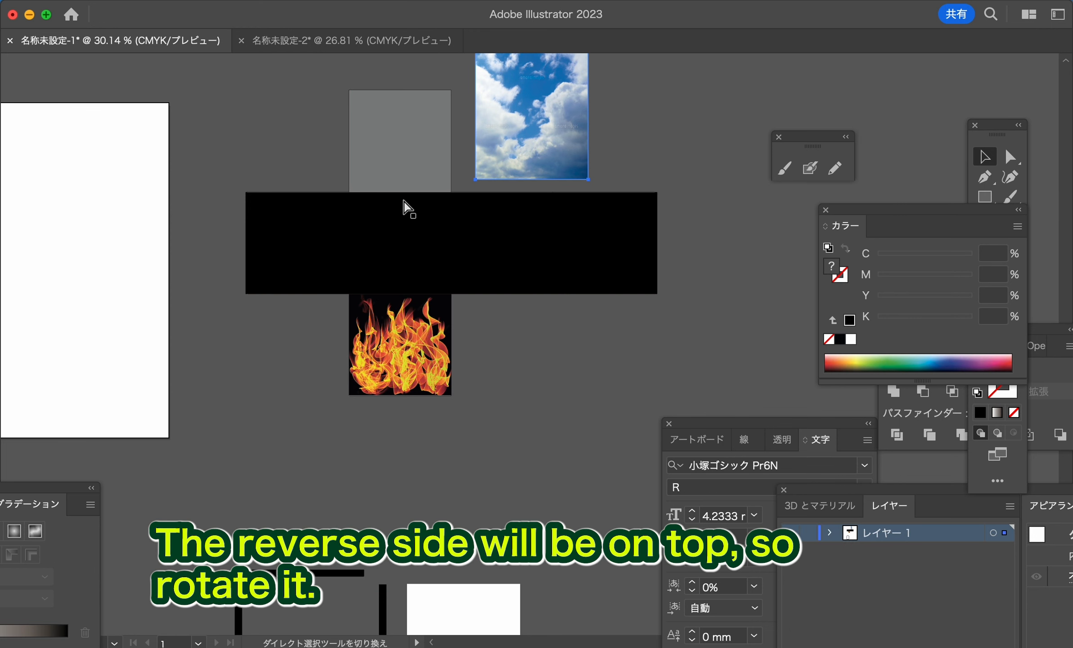
{"action": "left_click_drag", "start_coordinate": [404, 199], "coordinate": [397, 302]}
{"action": "key", "text": "super+shift+z"}
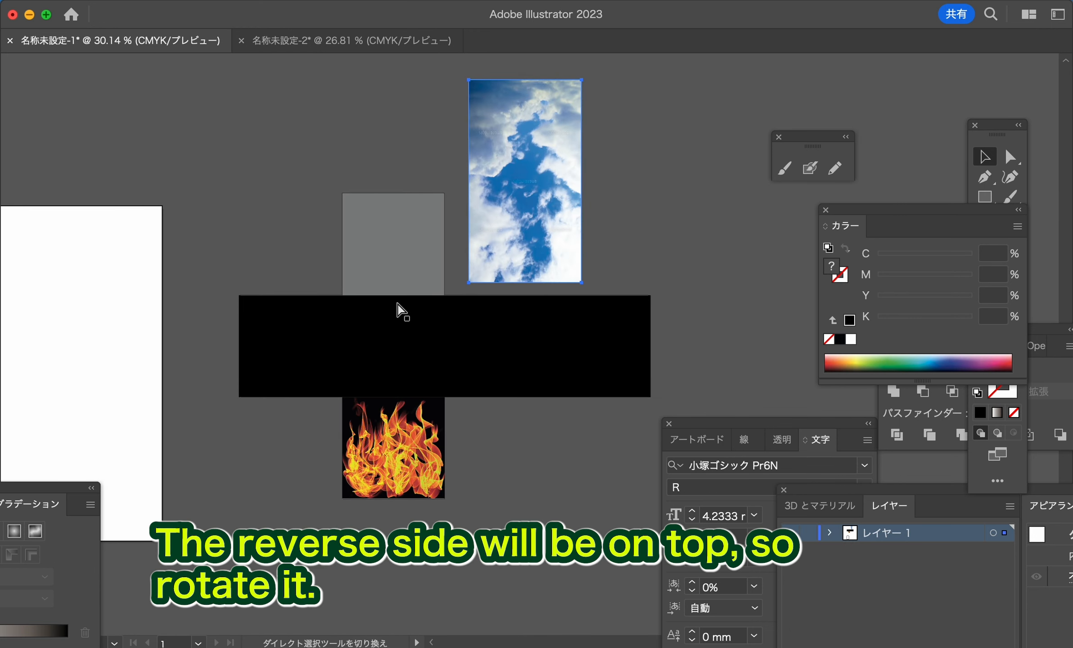